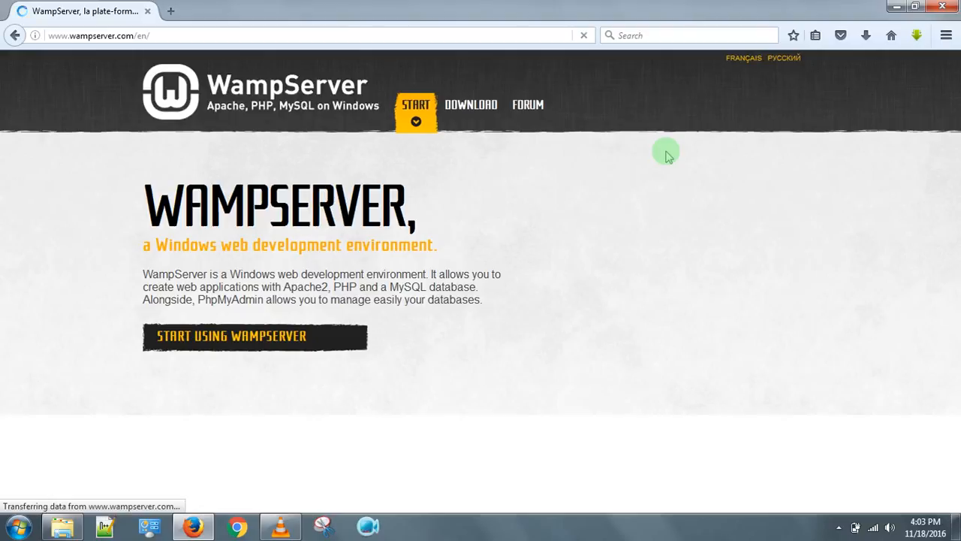
# Open the WampServer 32-bit (x86) 3.0.6 download notice and its Visual C++ 2012 link in a new tab.
pyautogui.click(474, 122)
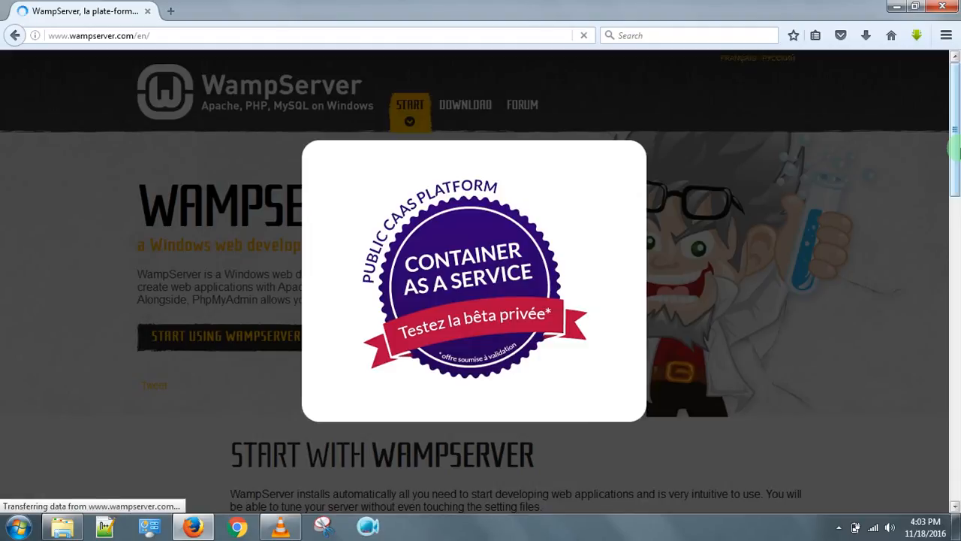
pyautogui.click(841, 160)
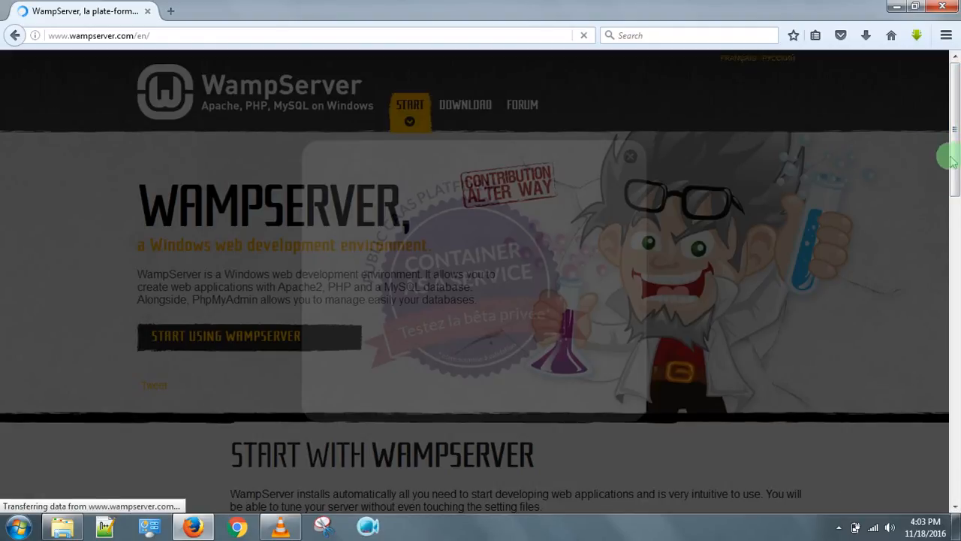
pyautogui.click(461, 108)
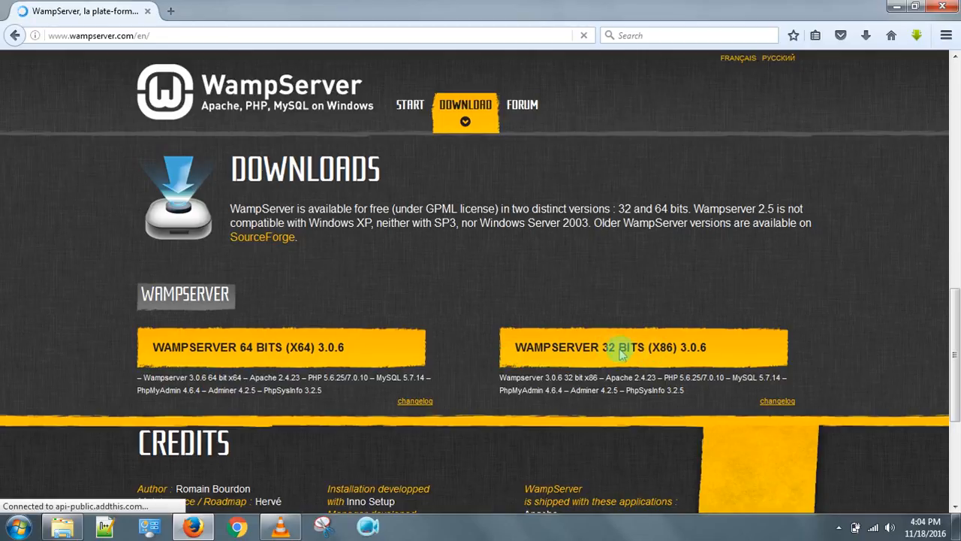
pyautogui.click(643, 353)
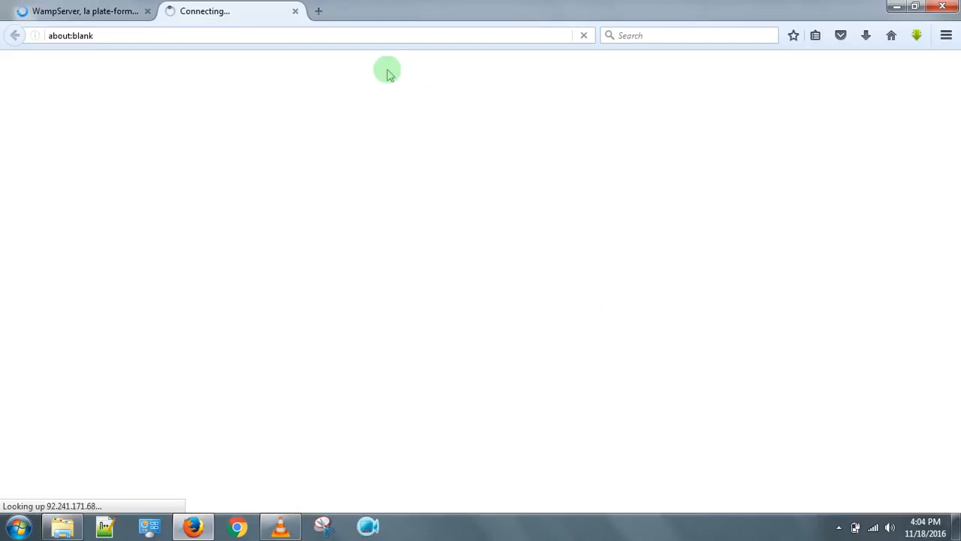
pyautogui.click(294, 12)
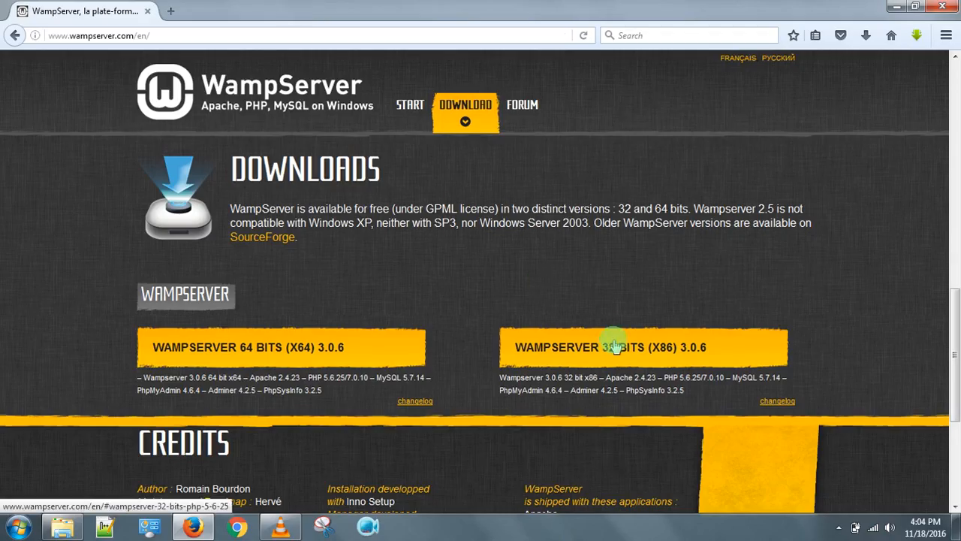
pyautogui.click(613, 344)
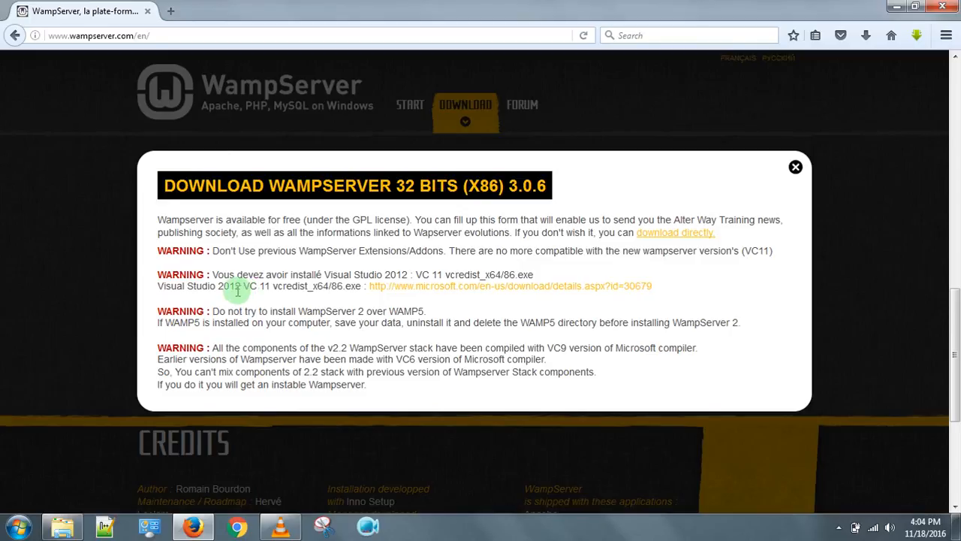
pyautogui.middleClick(448, 291)
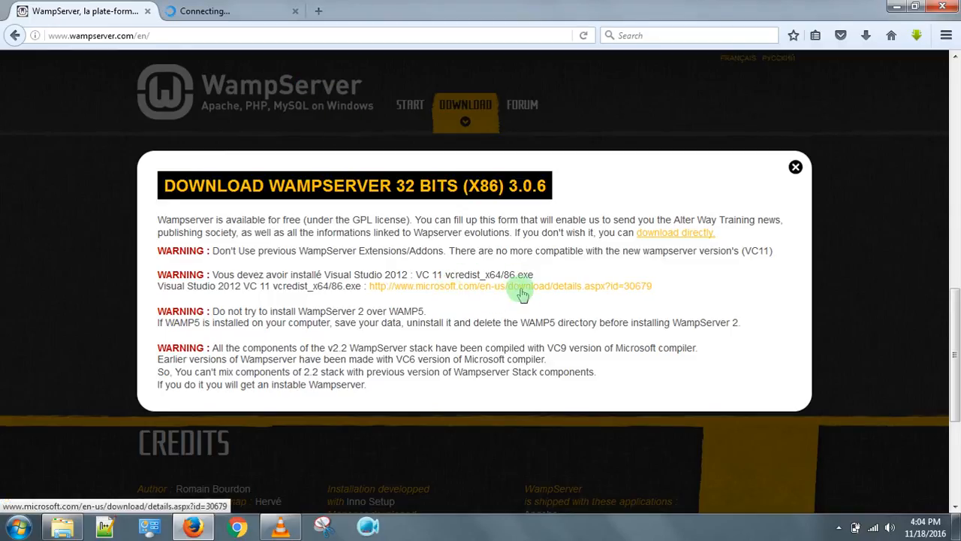
# Request vcredist_x86.exe from Microsoft's Visual C++ 2012 redistributable page, then return to the WampServer tab.
pyautogui.click(204, 9)
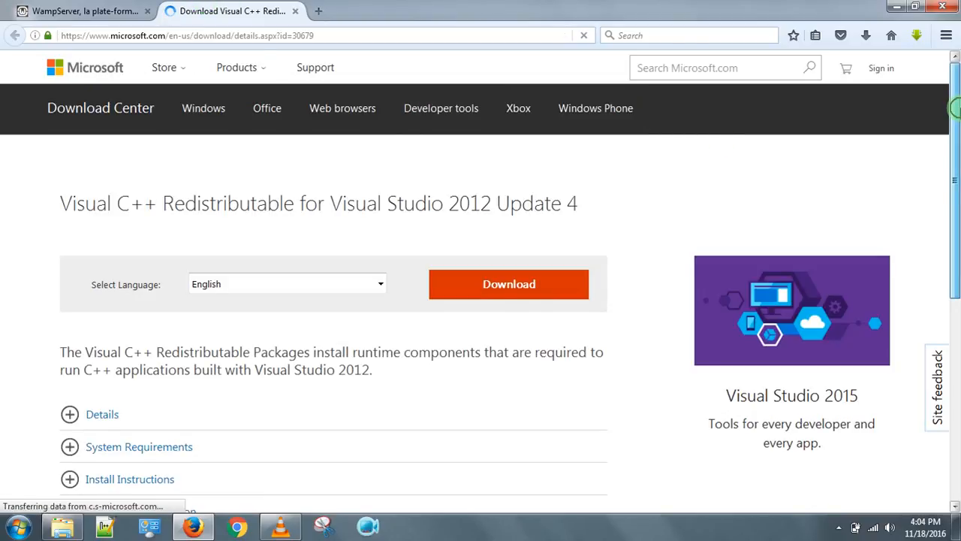
pyautogui.moveTo(955, 109); pyautogui.dragTo(958, 257)
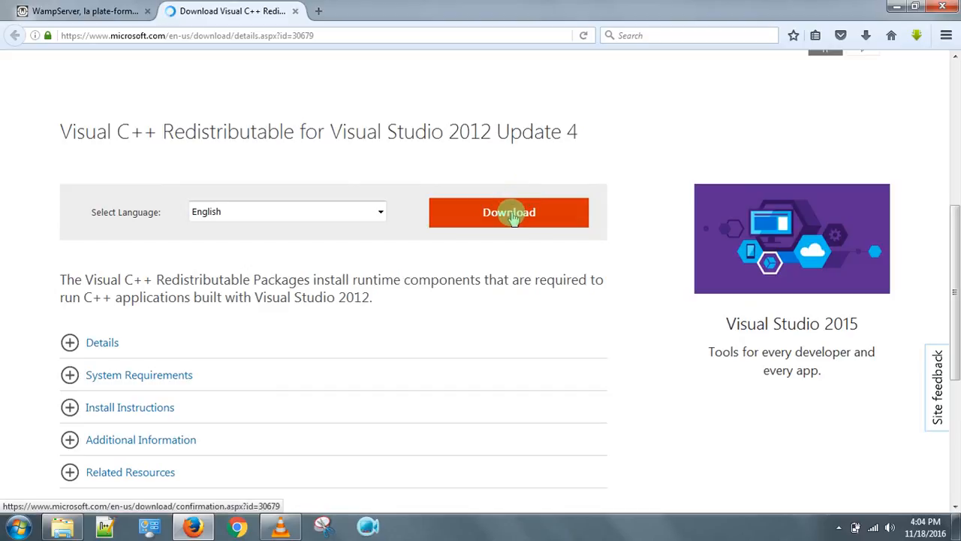
pyautogui.click(511, 214)
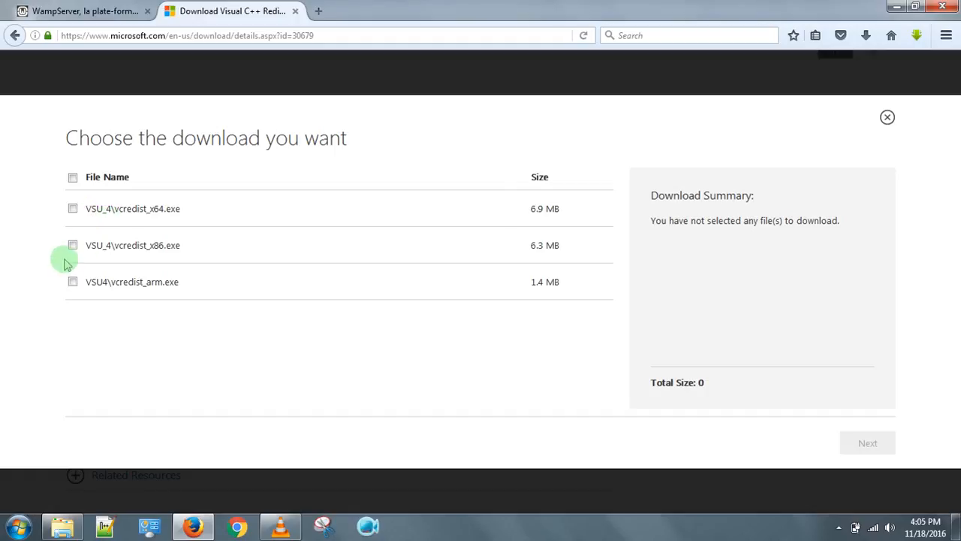
pyautogui.click(72, 246)
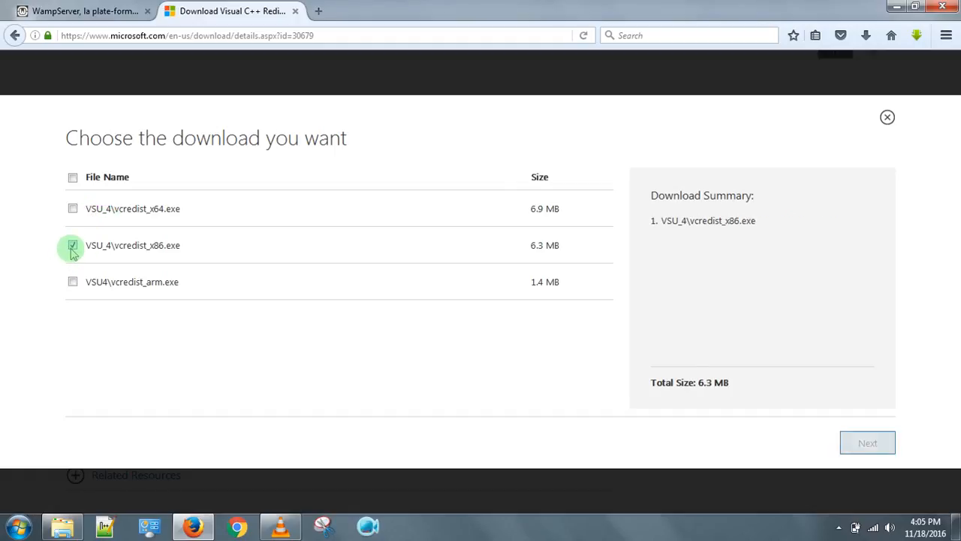
pyautogui.click(865, 443)
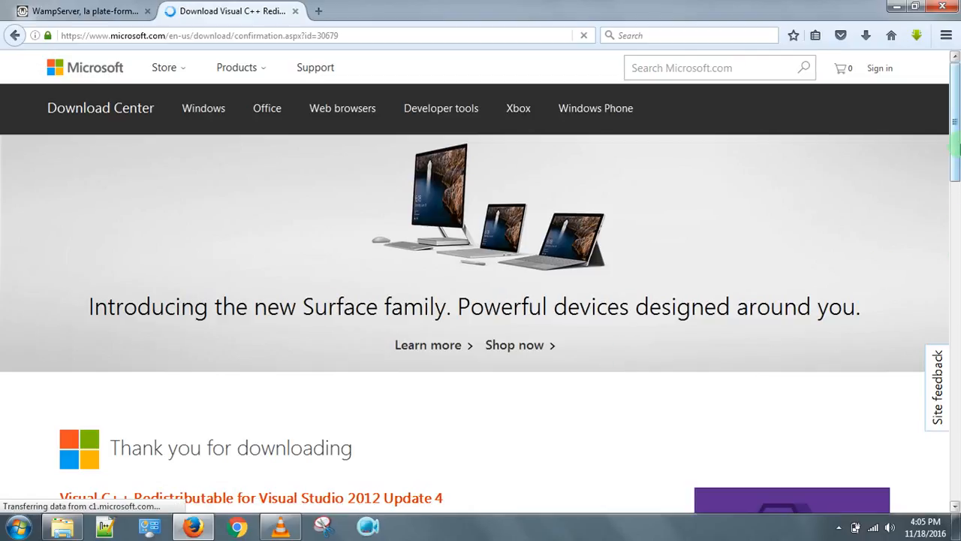
pyautogui.scroll(-4, 958, 226)
pyautogui.scroll(-4, 958, 218)
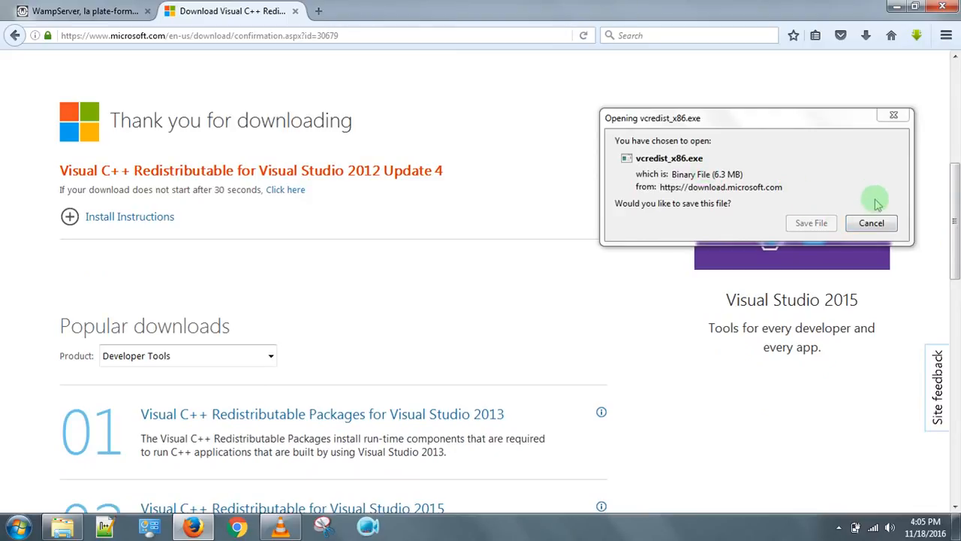
pyautogui.click(872, 224)
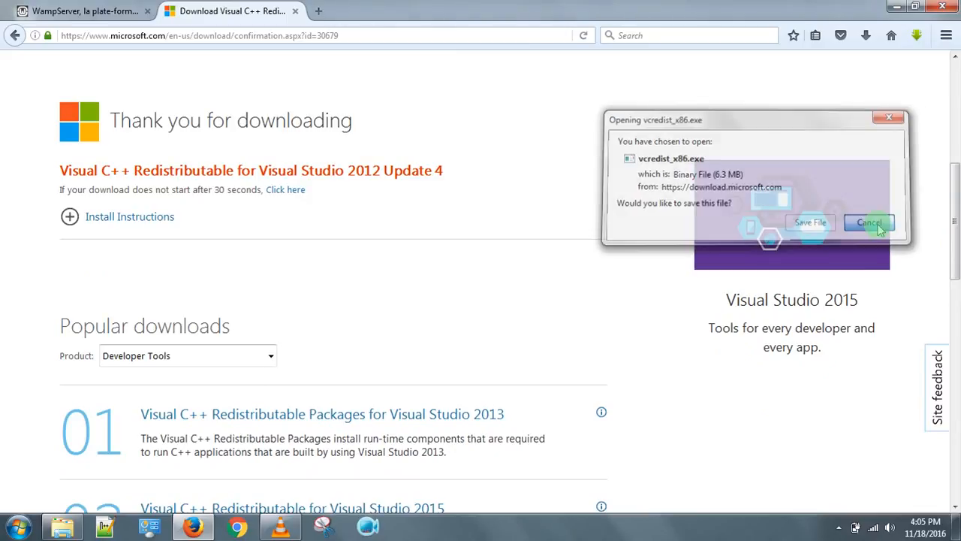
pyautogui.click(54, 9)
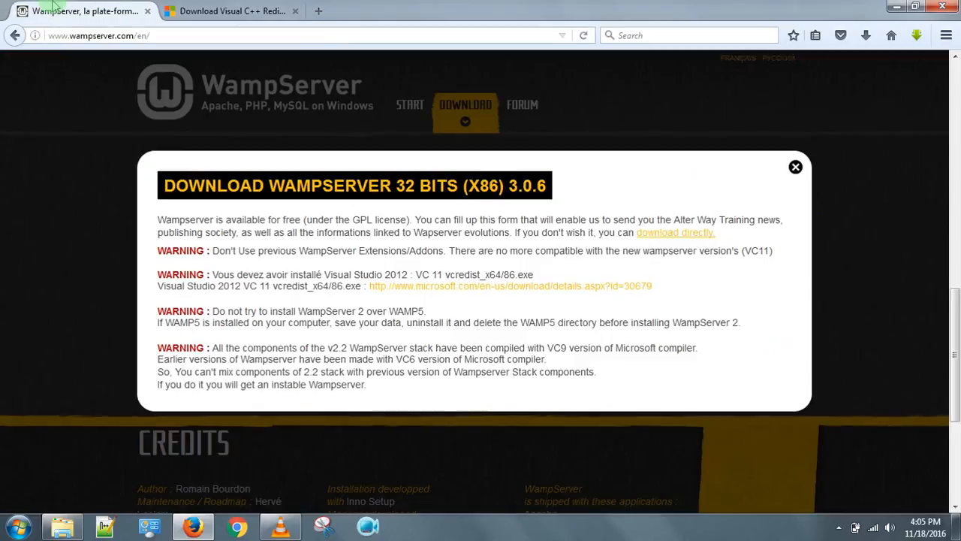
# Download the WampServer 3.0.6 x86 installer directly from SourceForge, then minimize Firefox.
pyautogui.click(662, 234)
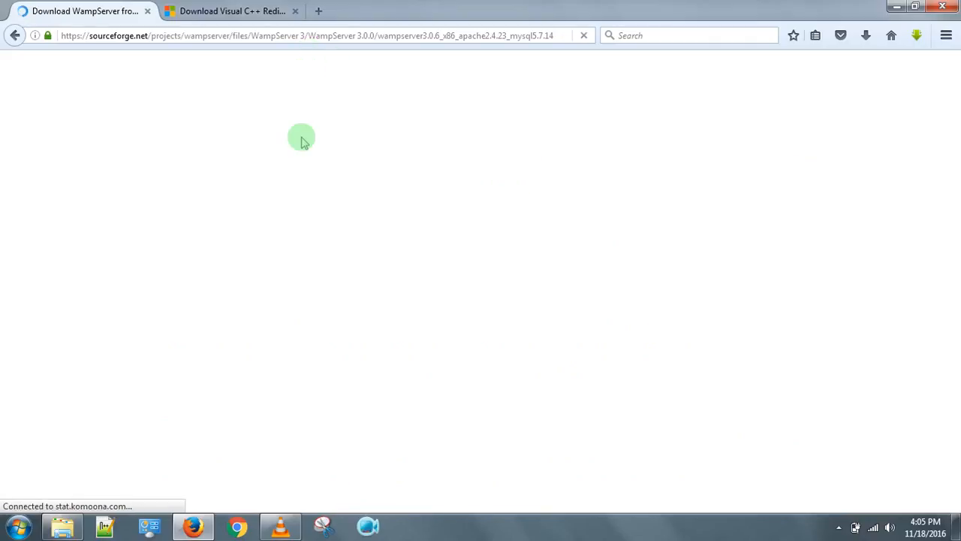
pyautogui.click(233, 14)
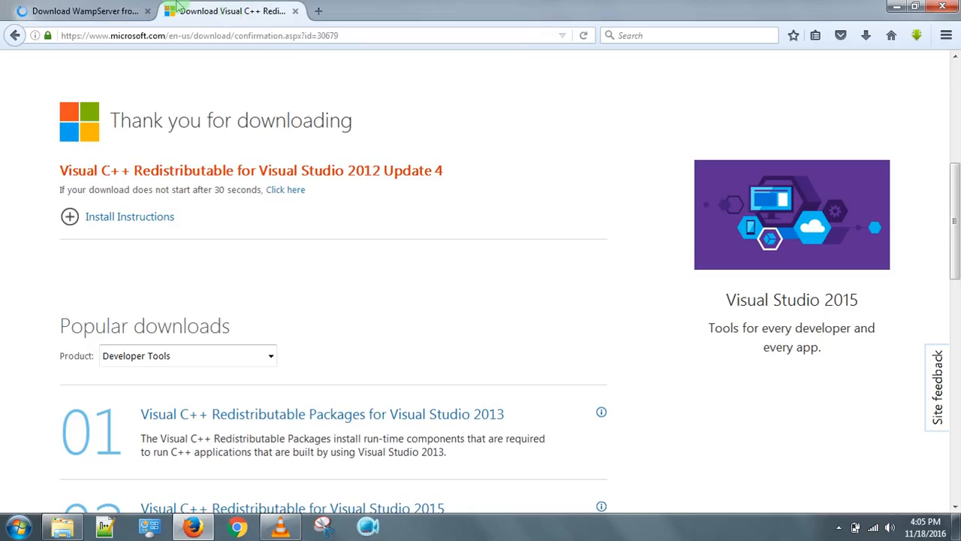
pyautogui.click(95, 7)
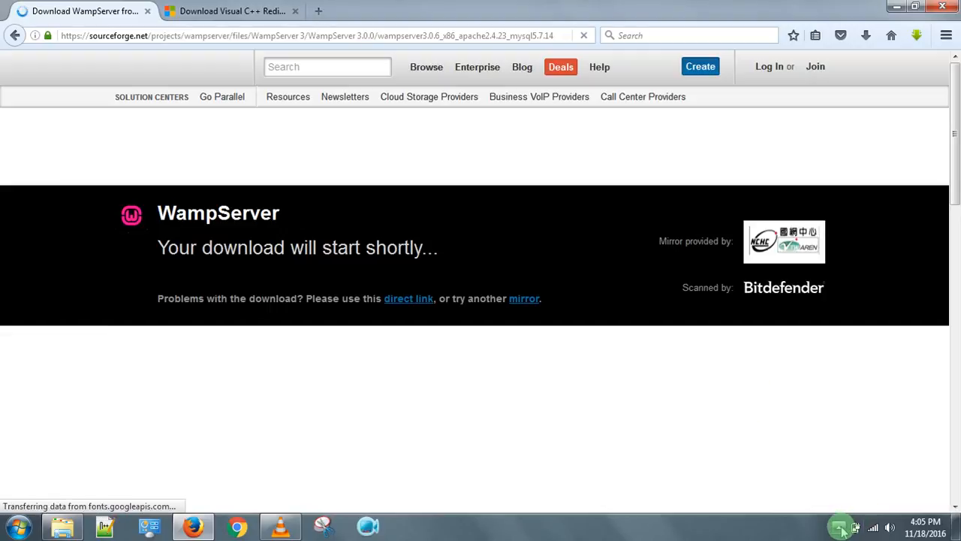
pyautogui.moveTo(955, 172)
pyautogui.mouseDown()
pyautogui.moveTo(959, 198)
pyautogui.moveTo(959, 160)
pyautogui.mouseUp()
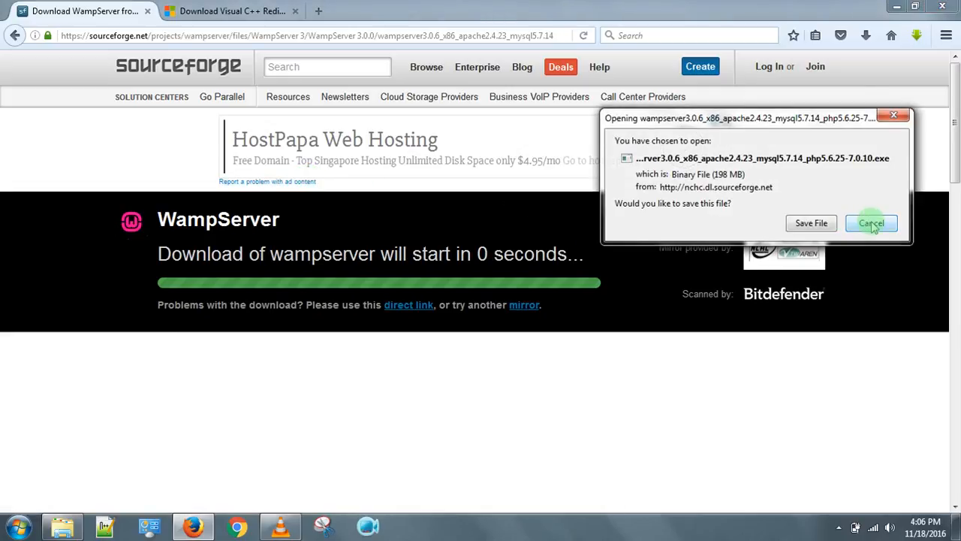
pyautogui.click(872, 224)
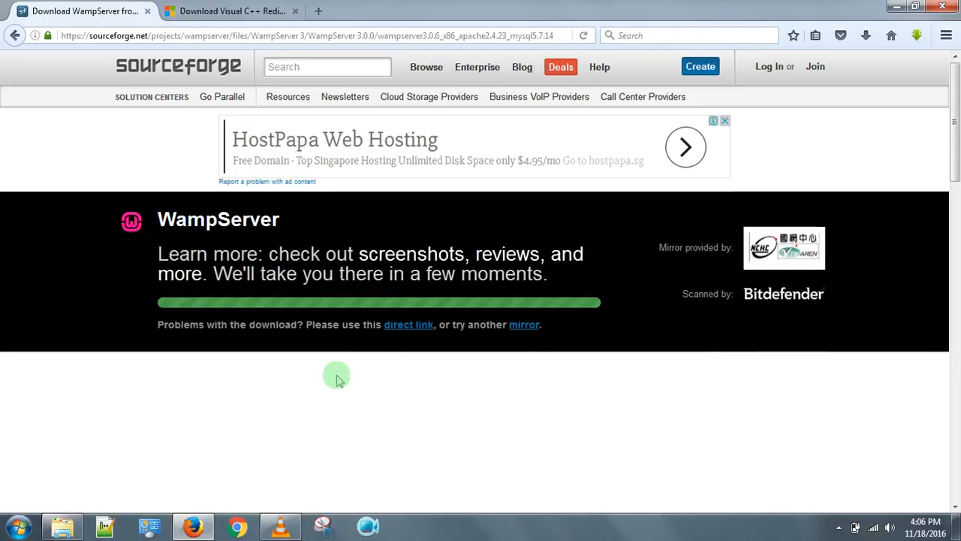
pyautogui.press('alt')
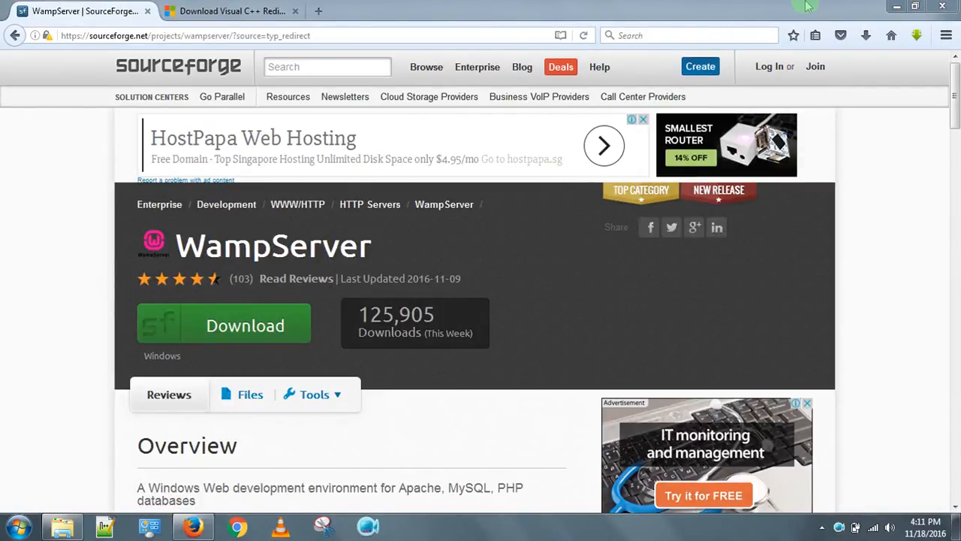
pyautogui.click(897, 6)
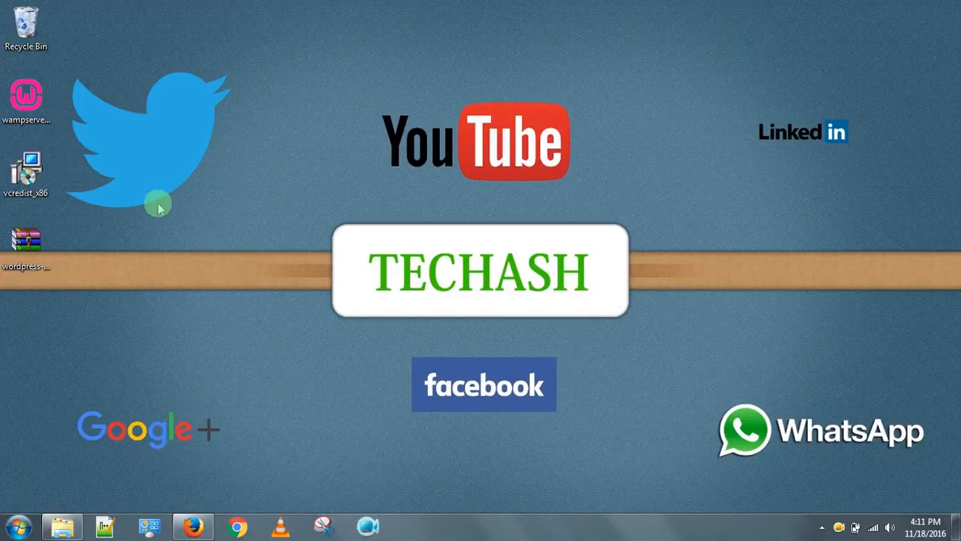
# Install the Visual C++ 2012 x86 redistributable from vcredist_x86, accepting its license terms.
pyautogui.click(42, 177)
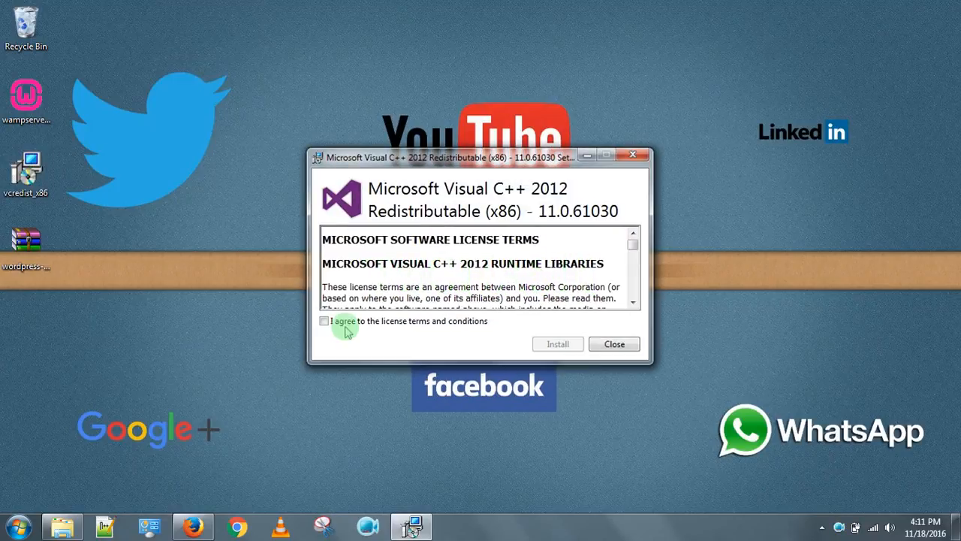
pyautogui.click(328, 323)
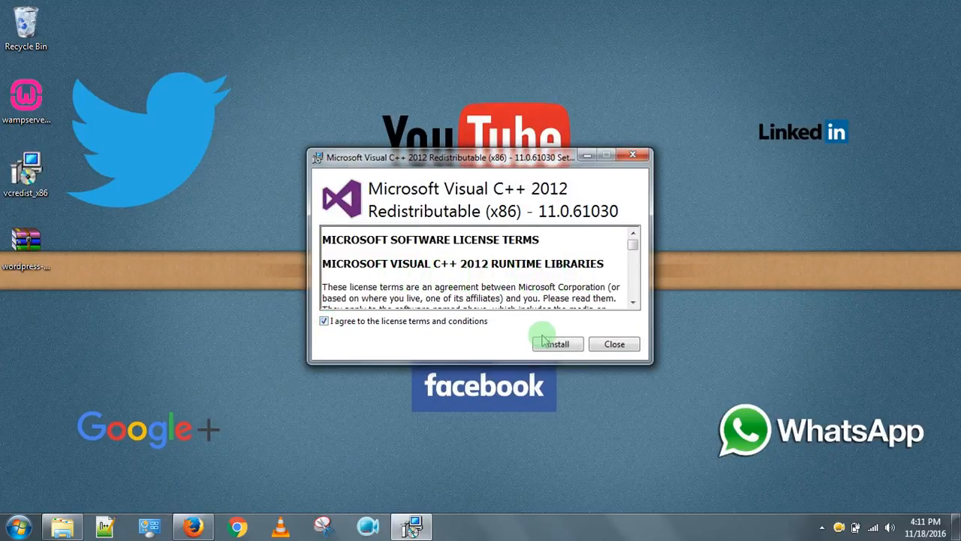
pyautogui.click(568, 342)
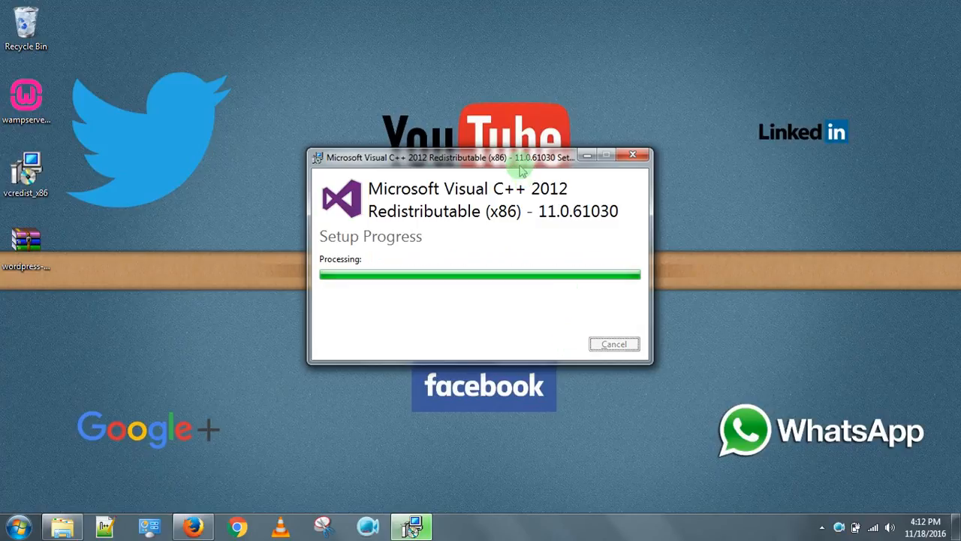
pyautogui.click(612, 348)
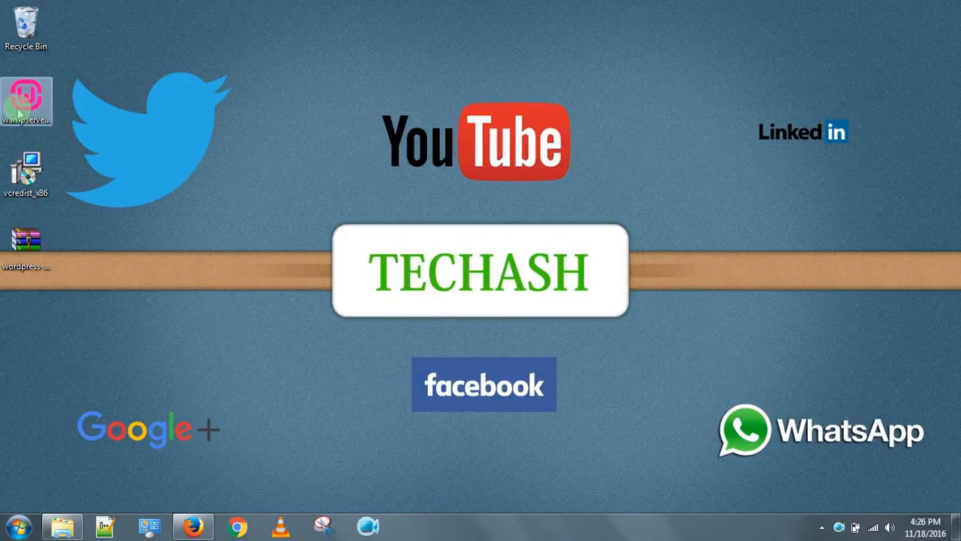
# Install WampServer into c:\wamp with a desktop icon after accepting the license.
pyautogui.click(44, 105)
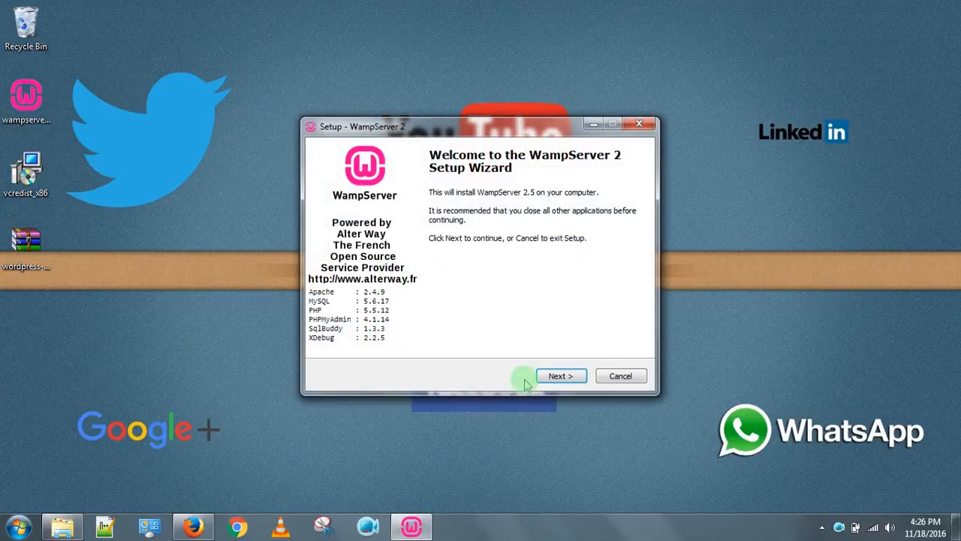
pyautogui.click(558, 378)
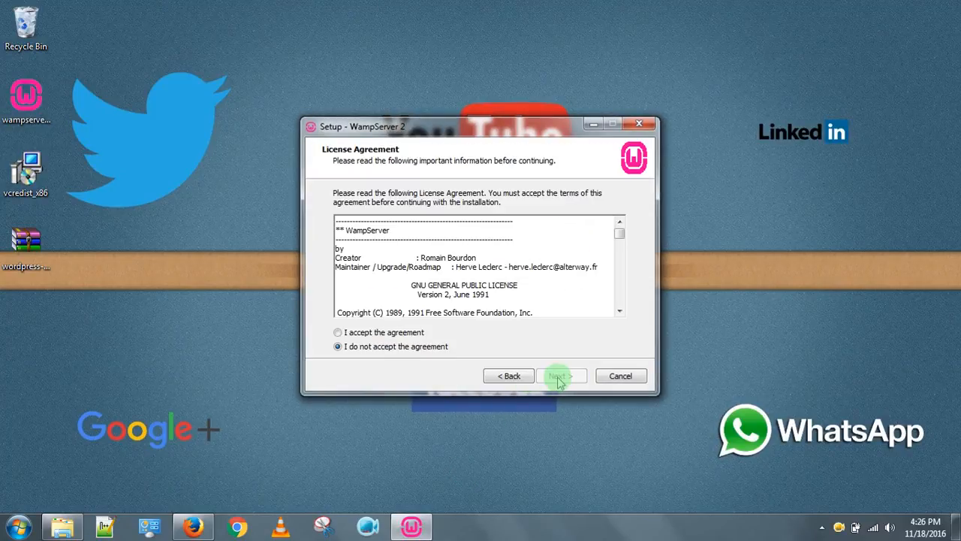
pyautogui.click(393, 333)
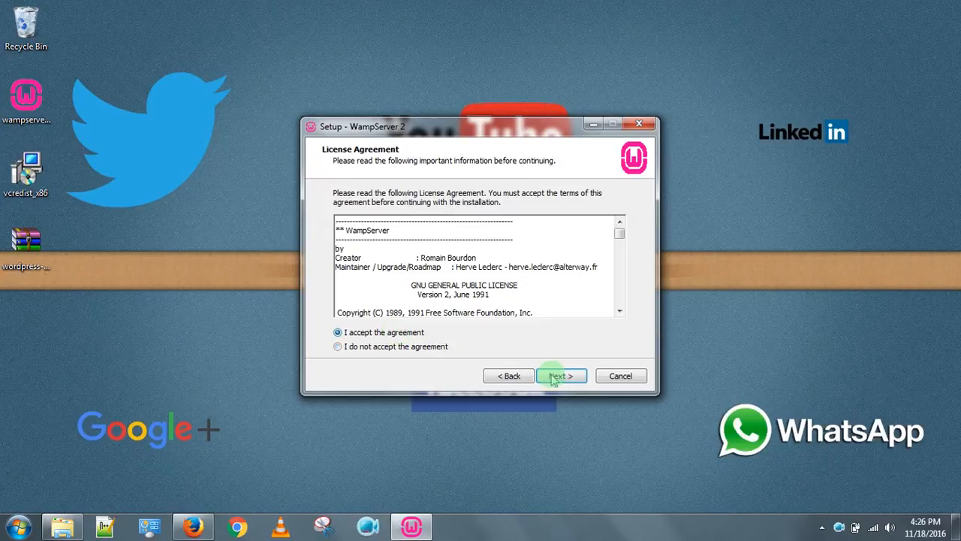
pyautogui.click(556, 376)
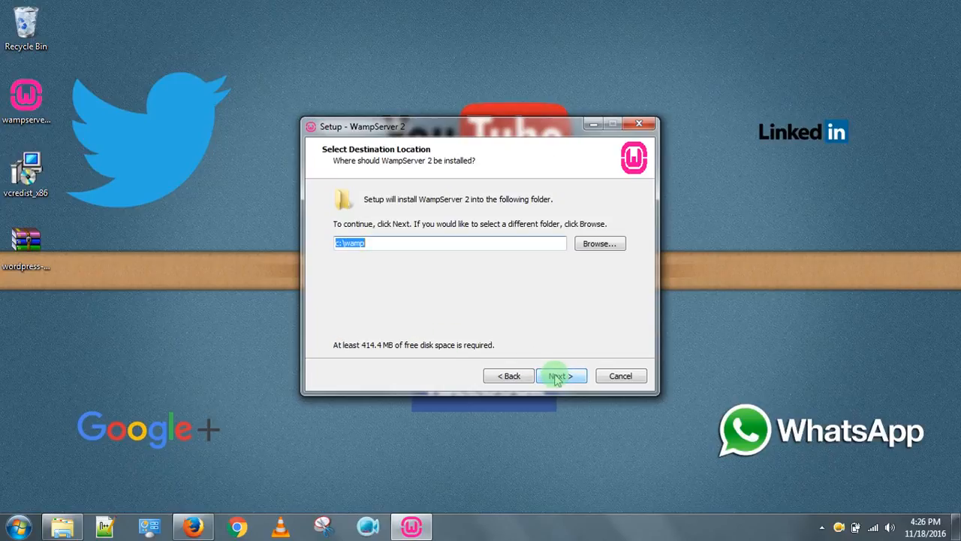
pyautogui.click(368, 243)
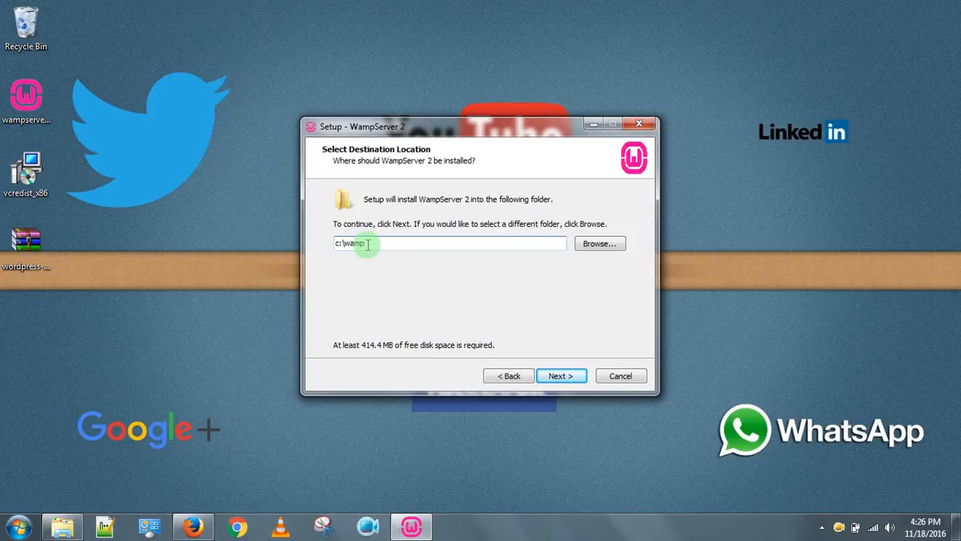
pyautogui.click(562, 376)
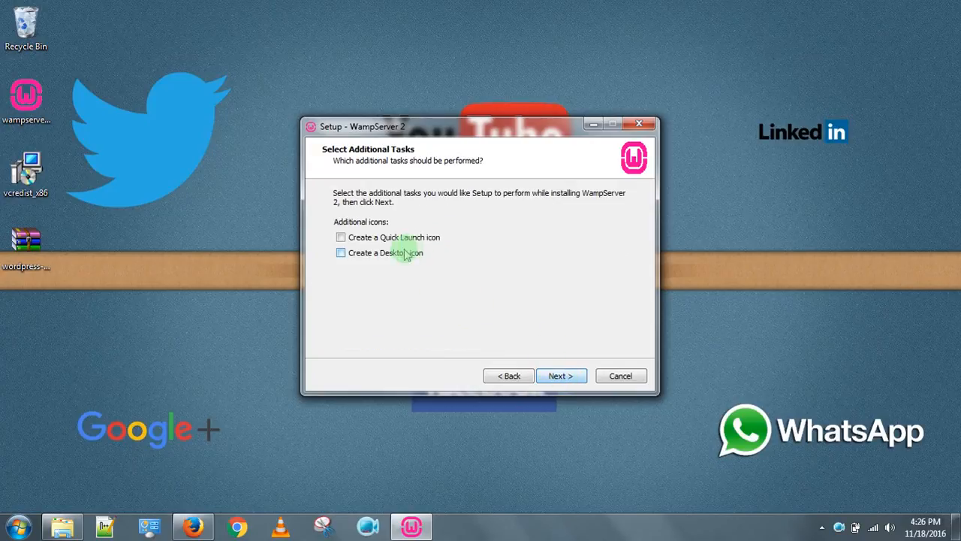
pyautogui.click(561, 376)
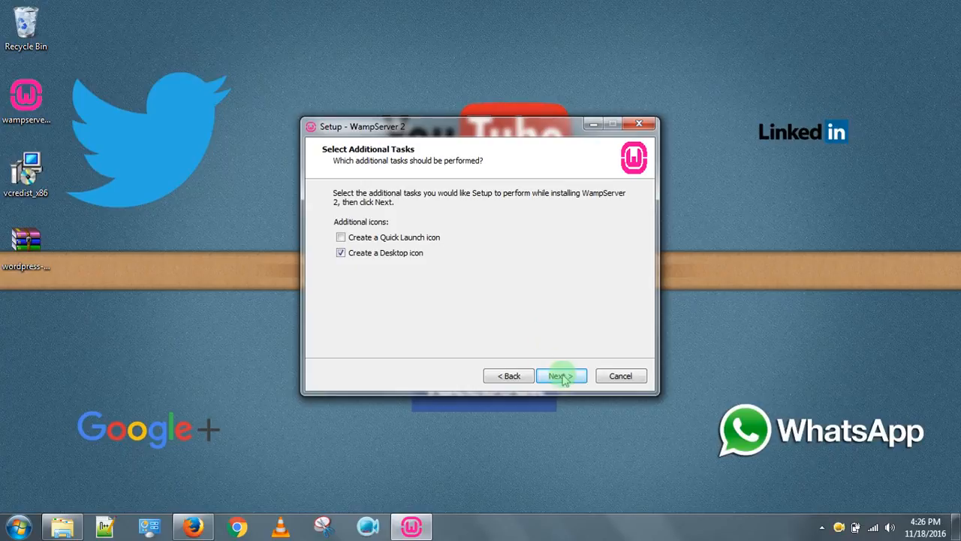
pyautogui.click(562, 375)
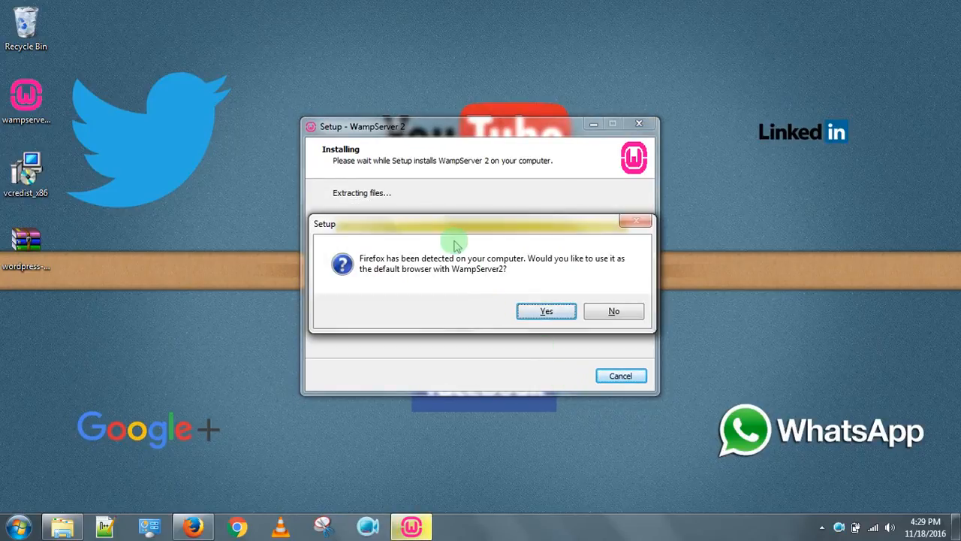
# Choose Firefox as WampServer's default browser, keep default PHP mail settings, and finish setup.
pyautogui.moveTo(444, 233); pyautogui.dragTo(394, 194)
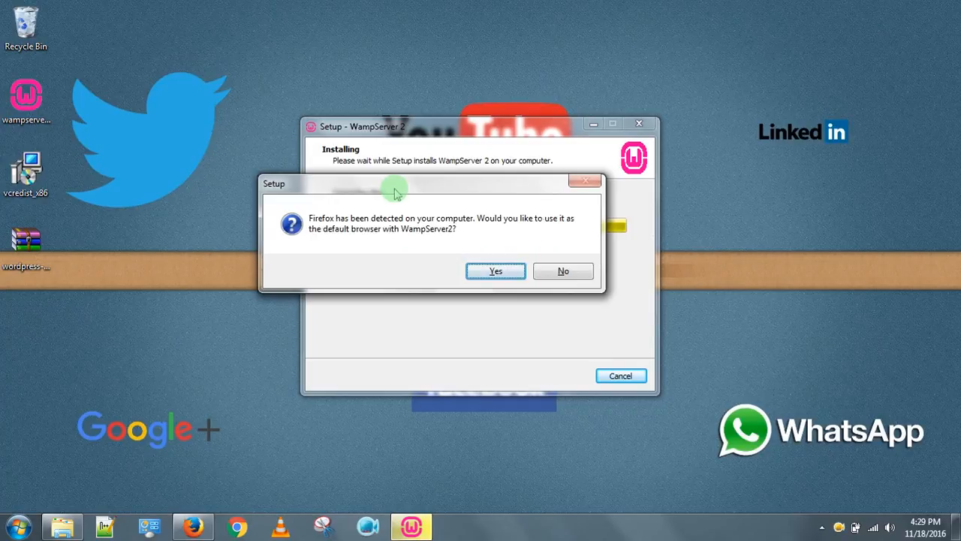
pyautogui.click(500, 272)
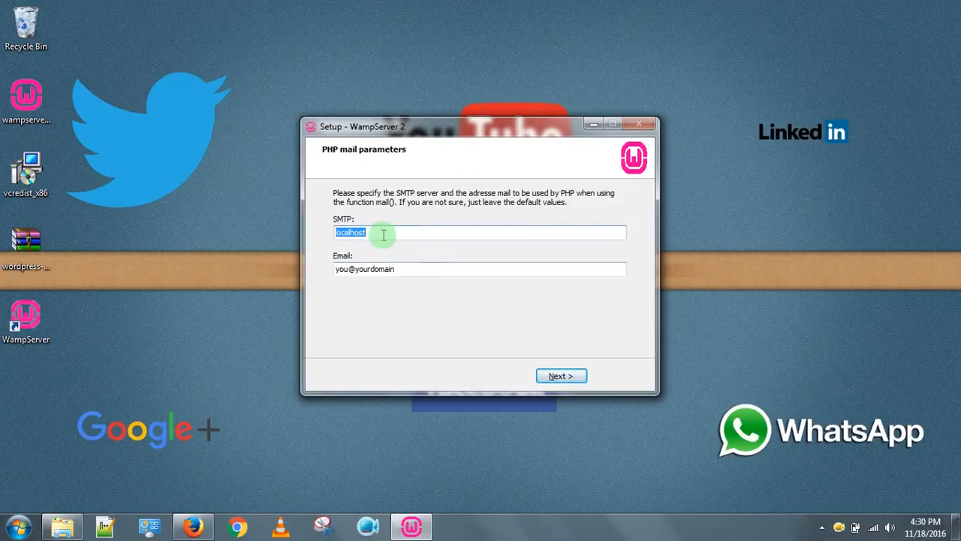
pyautogui.click(561, 377)
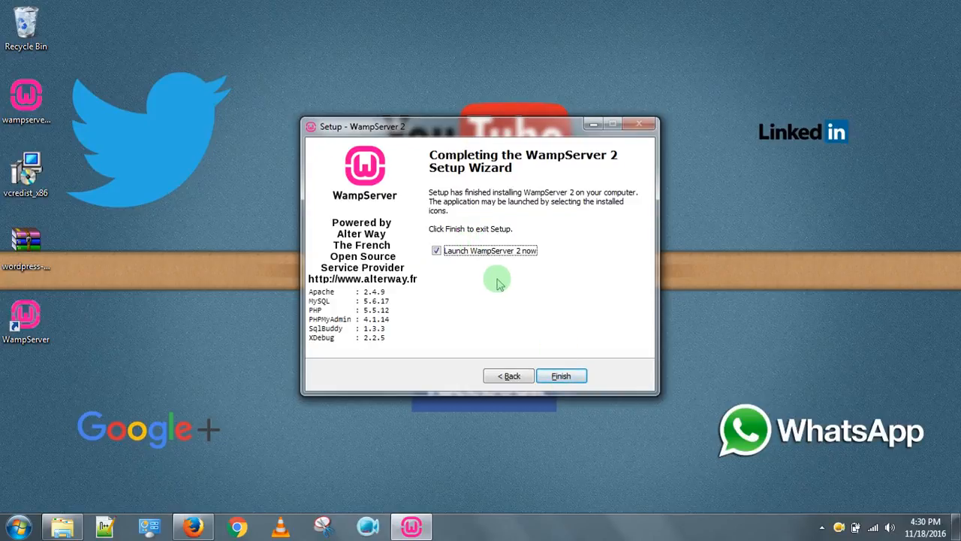
pyautogui.click(562, 379)
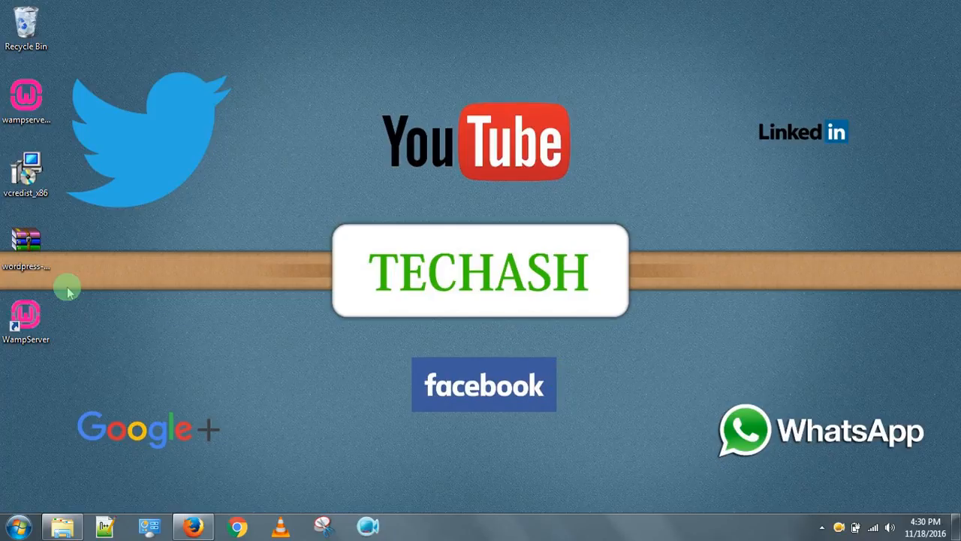
# Check the WampServer icon among the hidden tray icons, then bring Firefox back up.
pyautogui.click(823, 529)
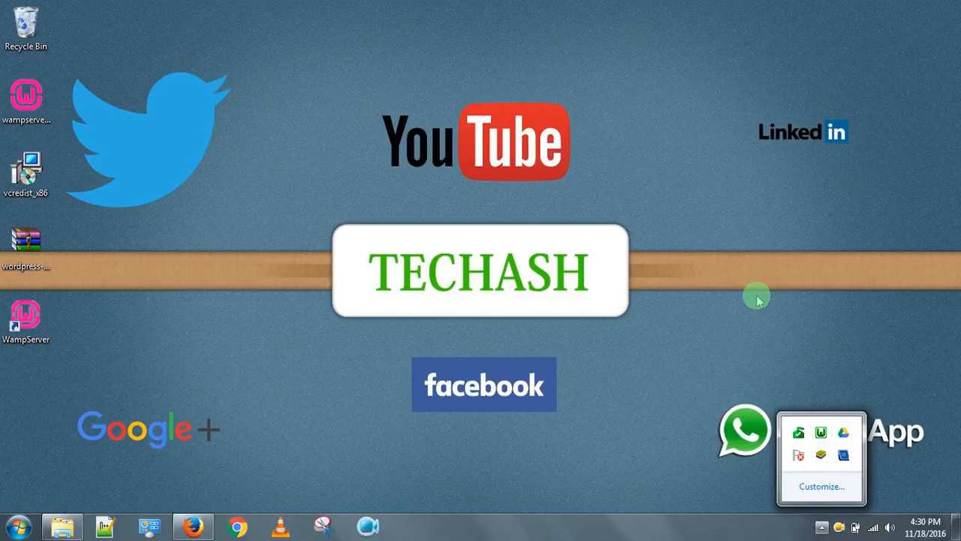
pyautogui.click(780, 356)
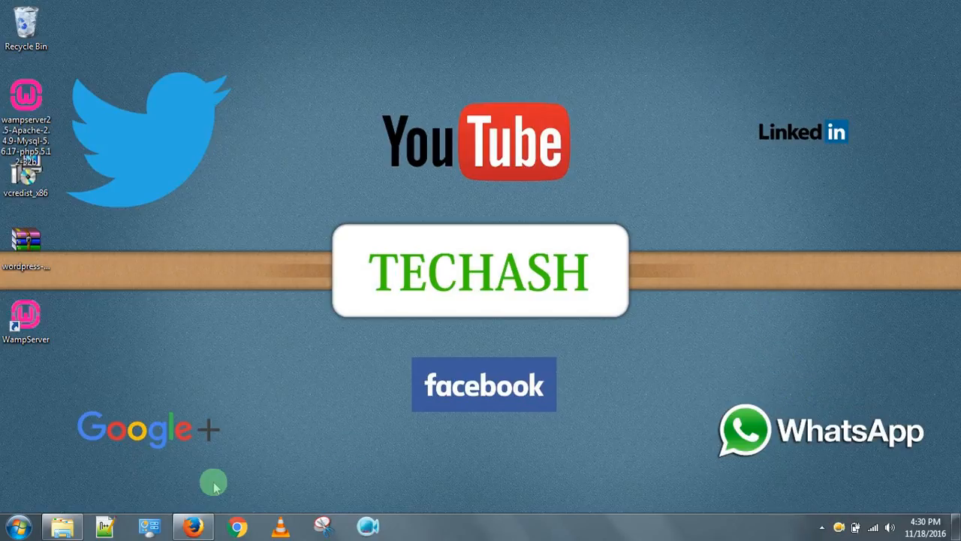
pyautogui.click(195, 524)
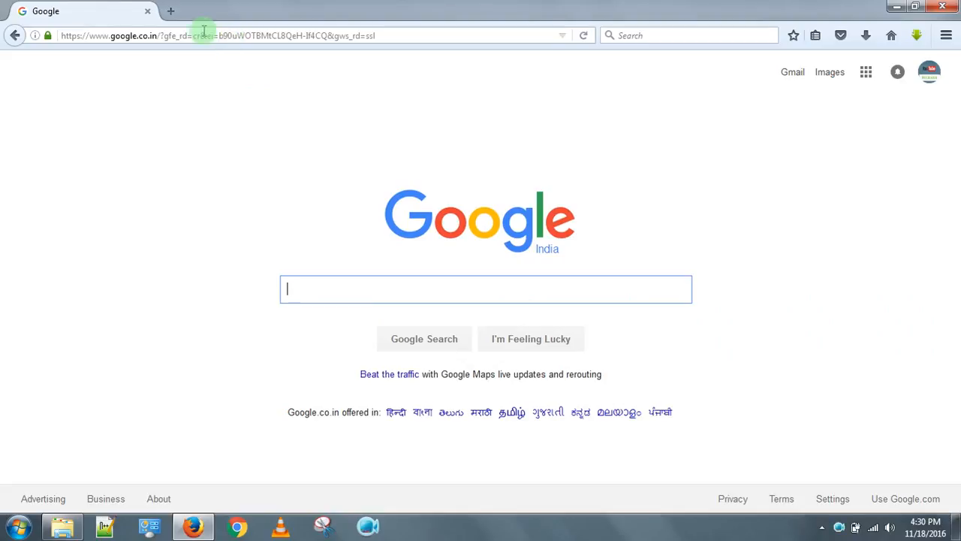
# Load localhost in a new Firefox tab, then open Local Disk (C:) in Windows Explorer.
pyautogui.click(172, 13)
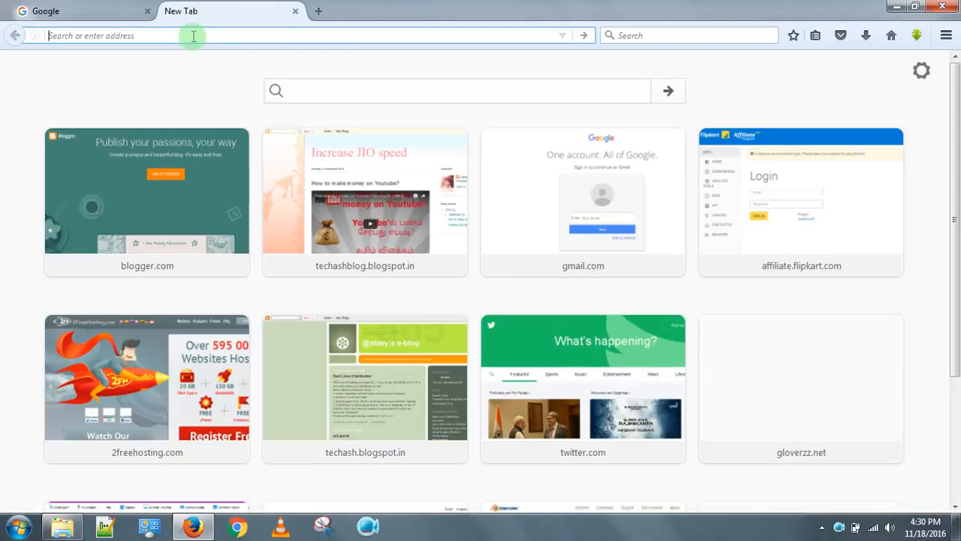
pyautogui.write('localhost/')
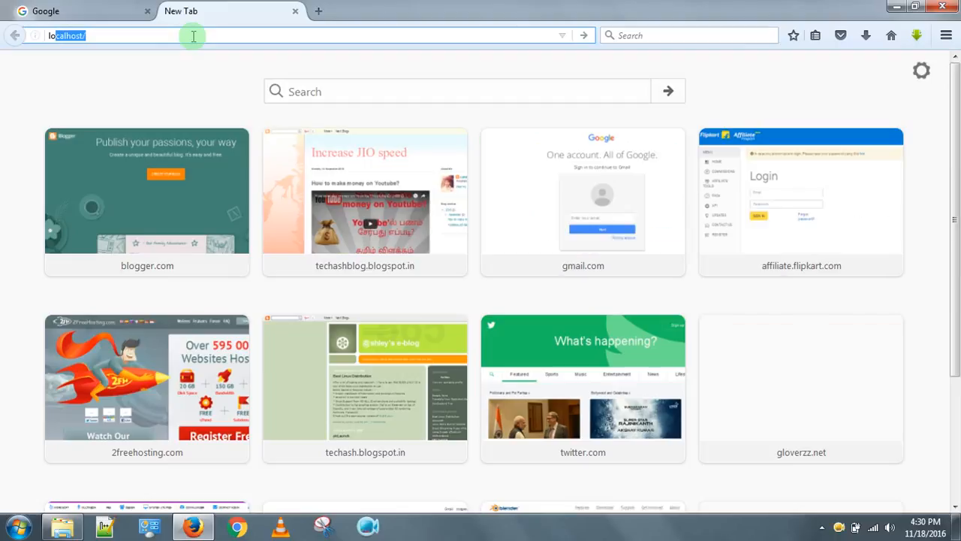
pyautogui.press('Right')
pyautogui.press('Return')
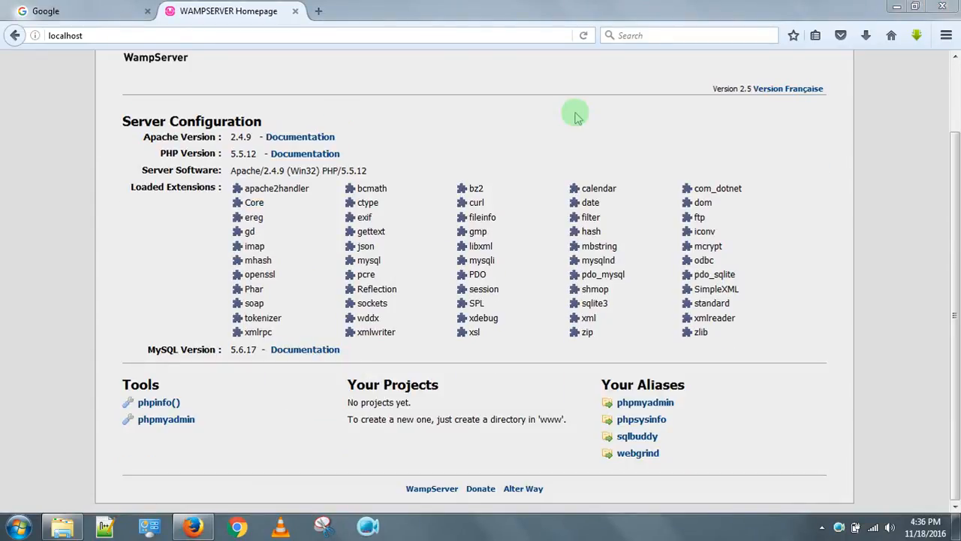
pyautogui.scroll(2, 578, 113)
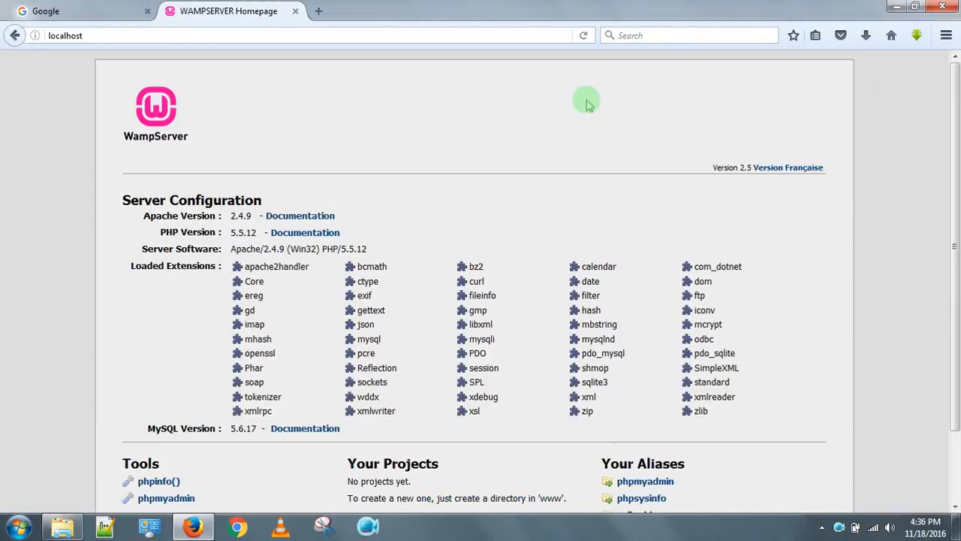
pyautogui.click(154, 36)
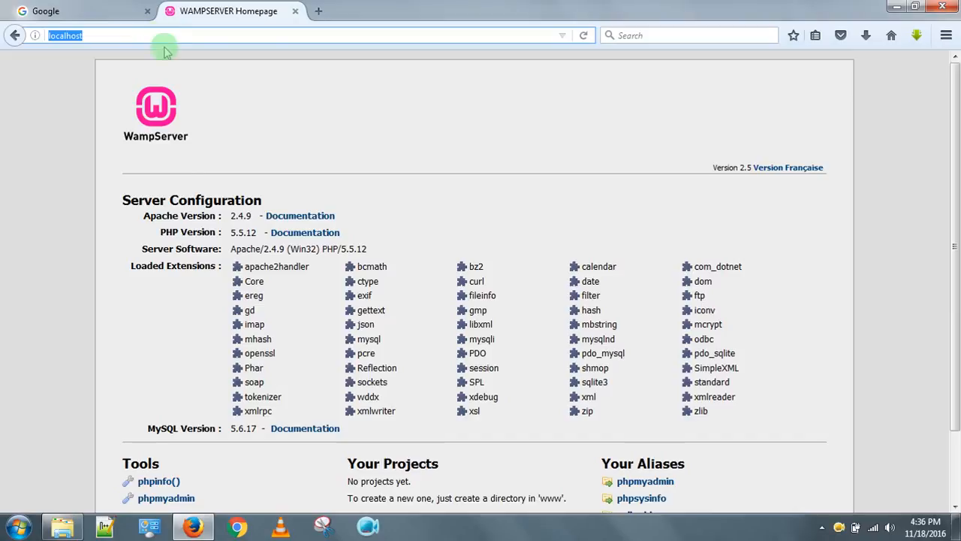
pyautogui.click(62, 525)
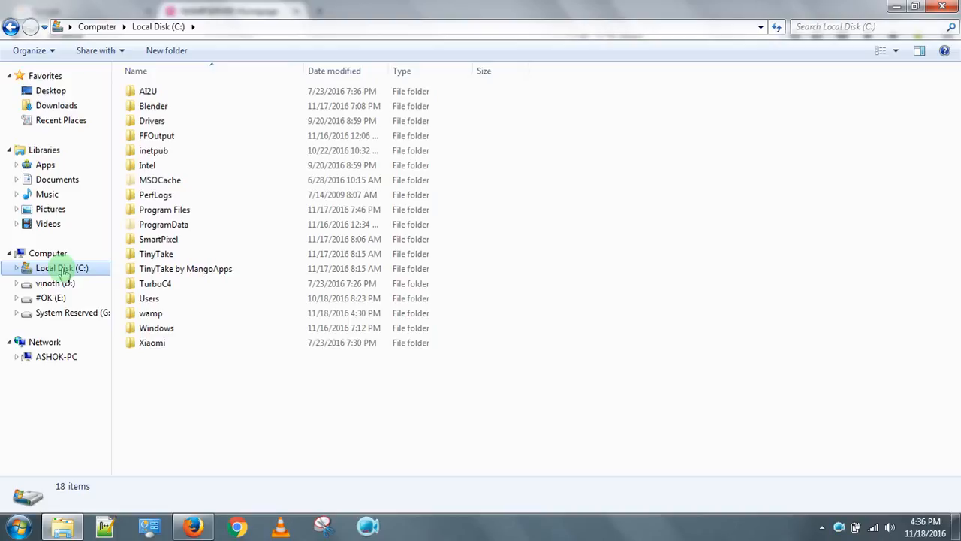
# Browse to C:\wamp\www to inspect favicon, index and testmysql, then minimize Explorer.
pyautogui.doubleClick(150, 315)
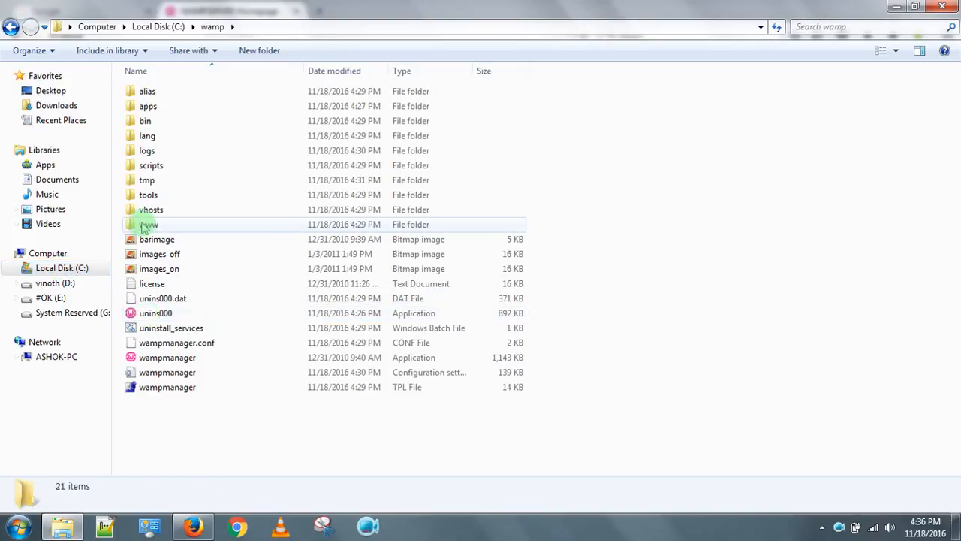
pyautogui.doubleClick(144, 225)
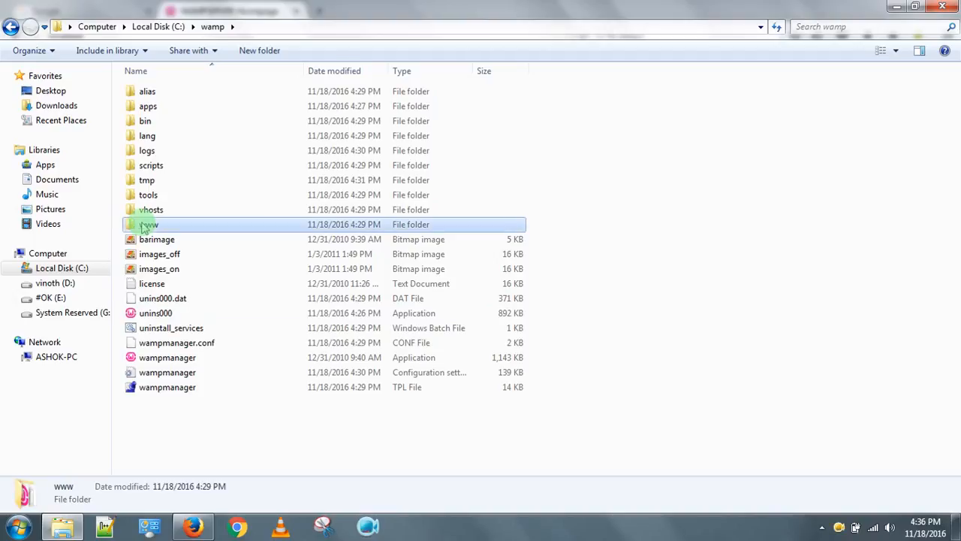
pyautogui.click(296, 27)
pyautogui.click(203, 236)
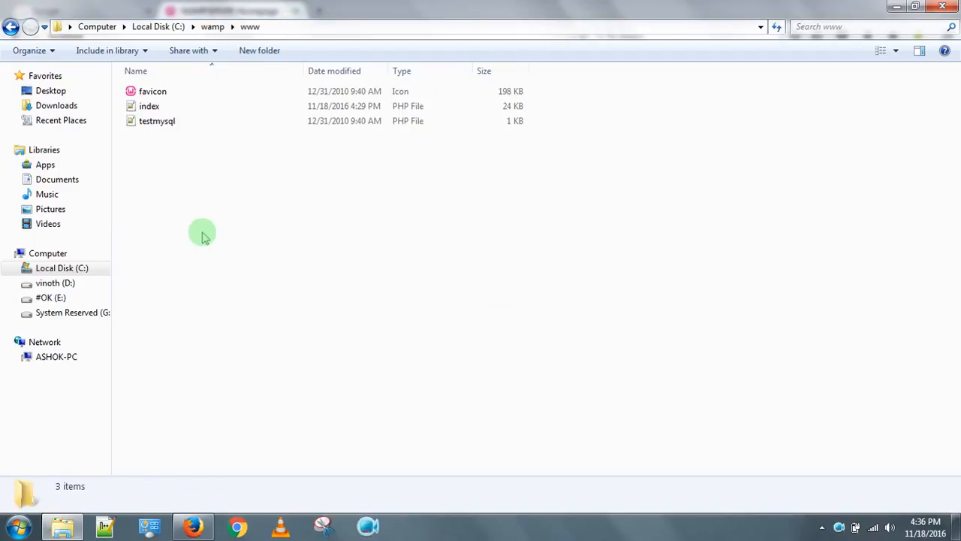
pyautogui.click(147, 105)
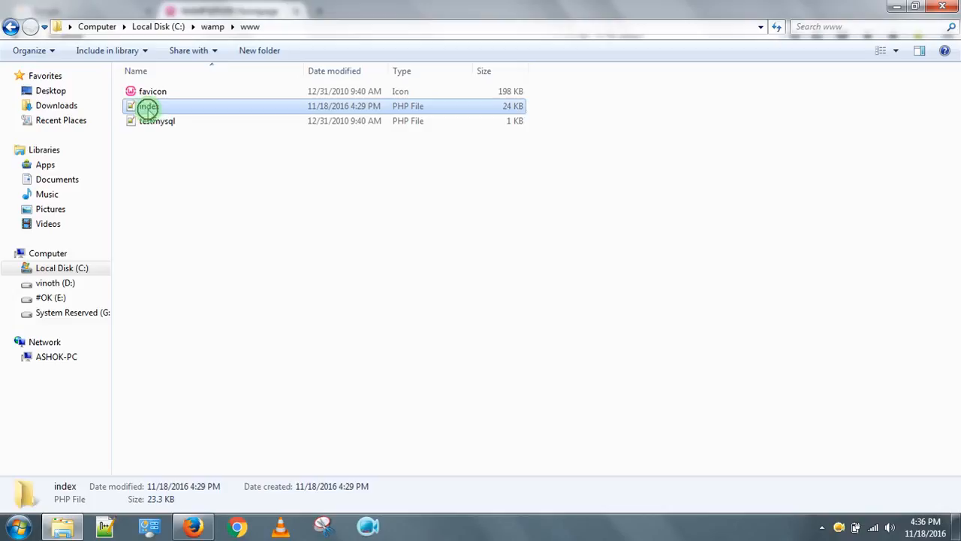
pyautogui.click(241, 253)
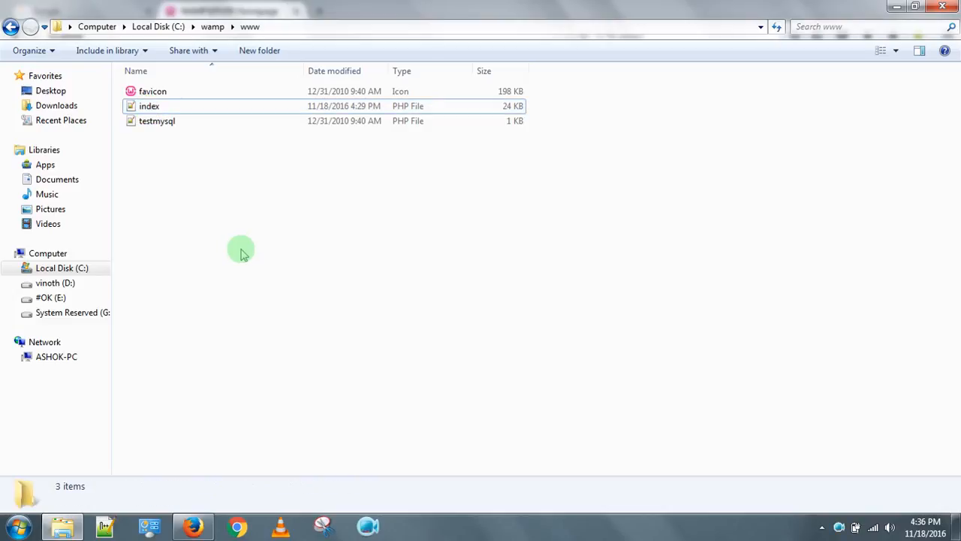
pyautogui.click(896, 6)
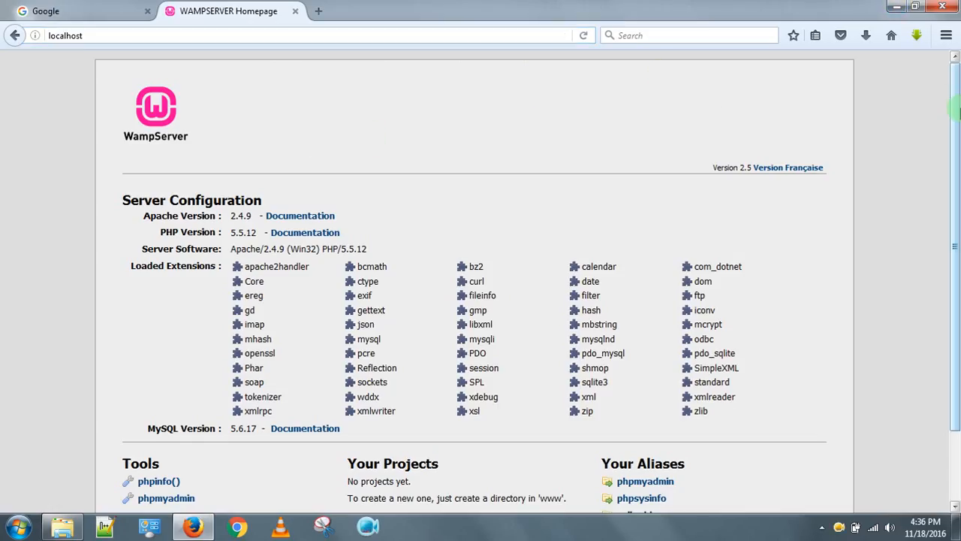
# Open phpMyAdmin from the localhost Your Aliases link, then return to the Google tab.
pyautogui.scroll(-2, 955, 110)
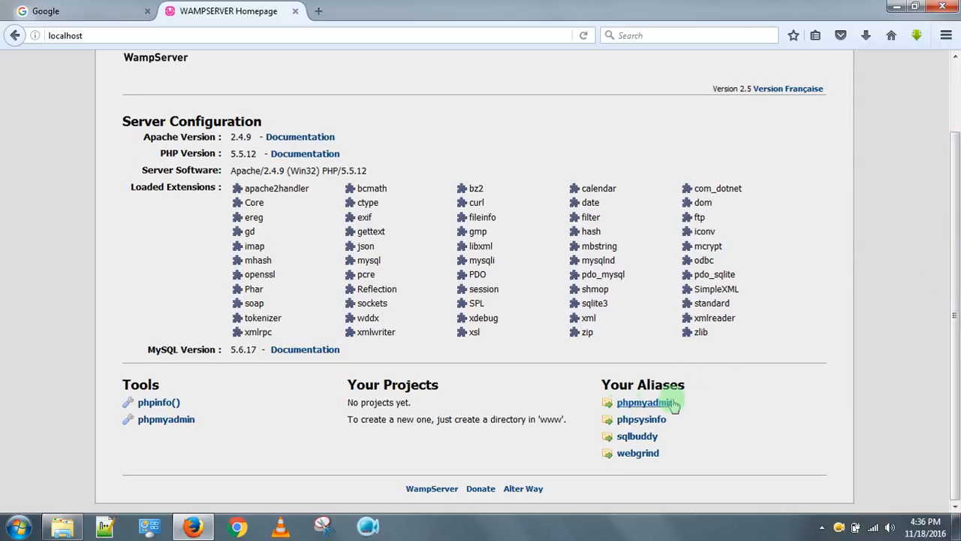
pyautogui.click(635, 404)
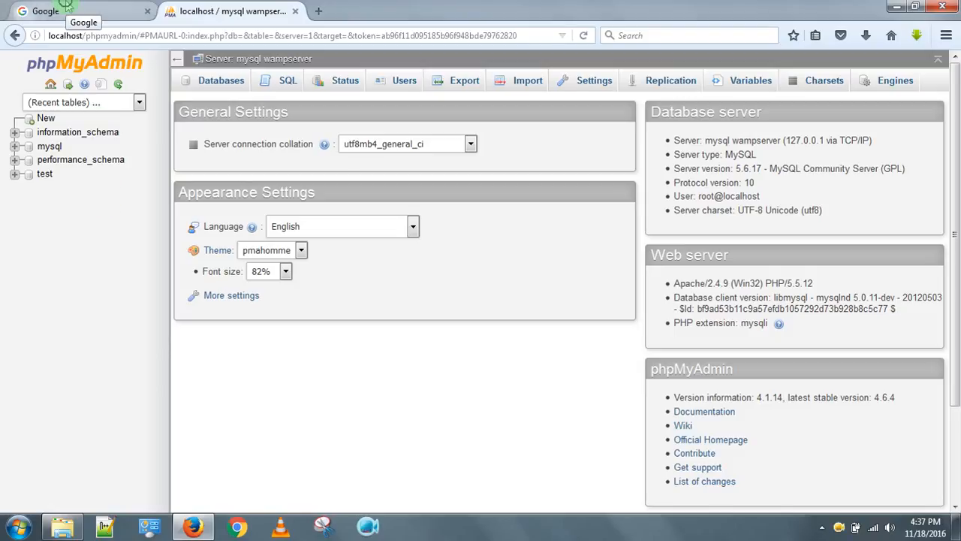
pyautogui.click(68, 6)
# Search Google for 'download wordpress' and start the WordPress 4.6.1 zip download from wordpress.org.
pyautogui.click(329, 294)
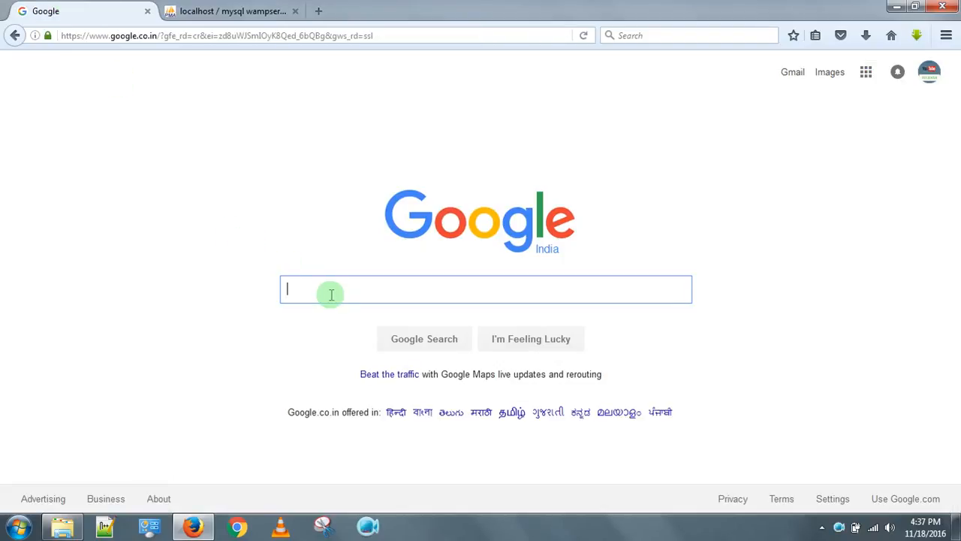
pyautogui.write('dow')
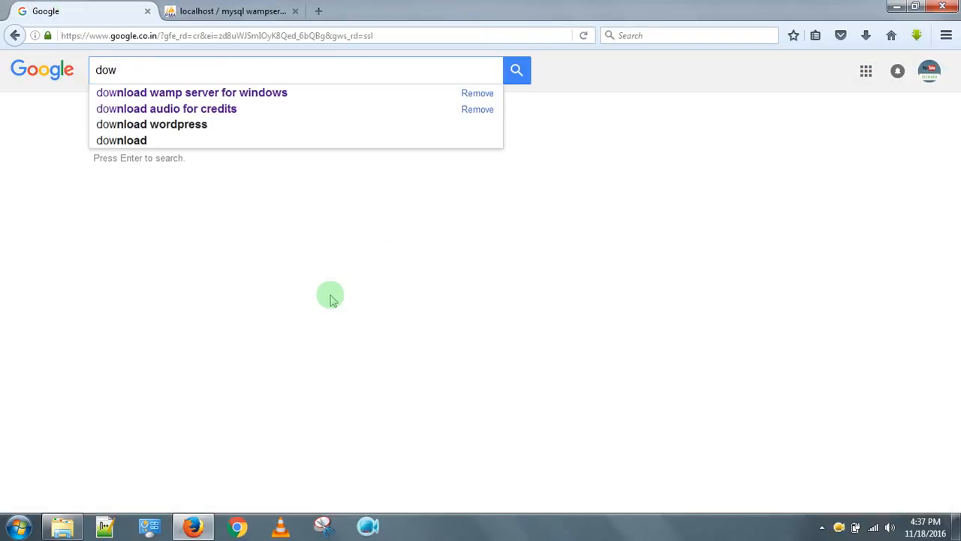
pyautogui.write('nlo')
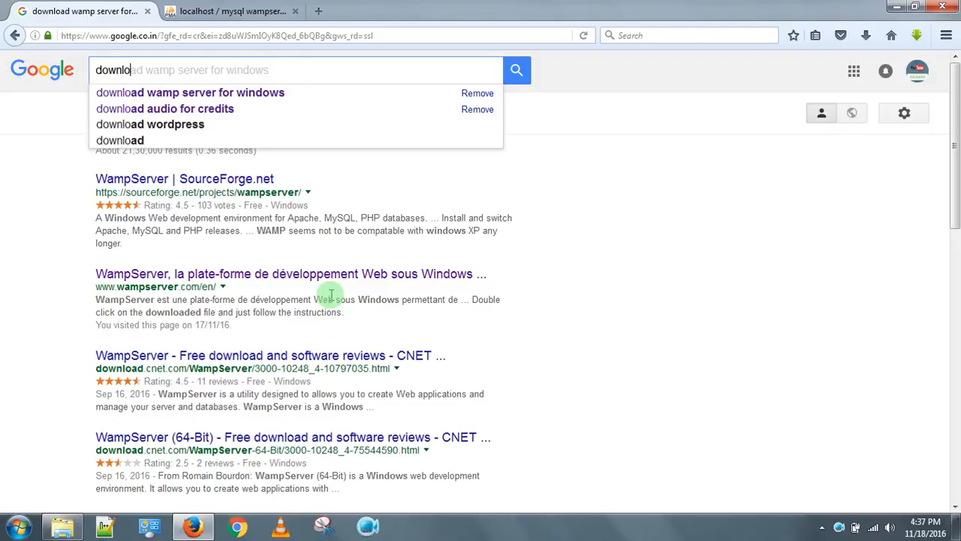
pyautogui.write('ad word')
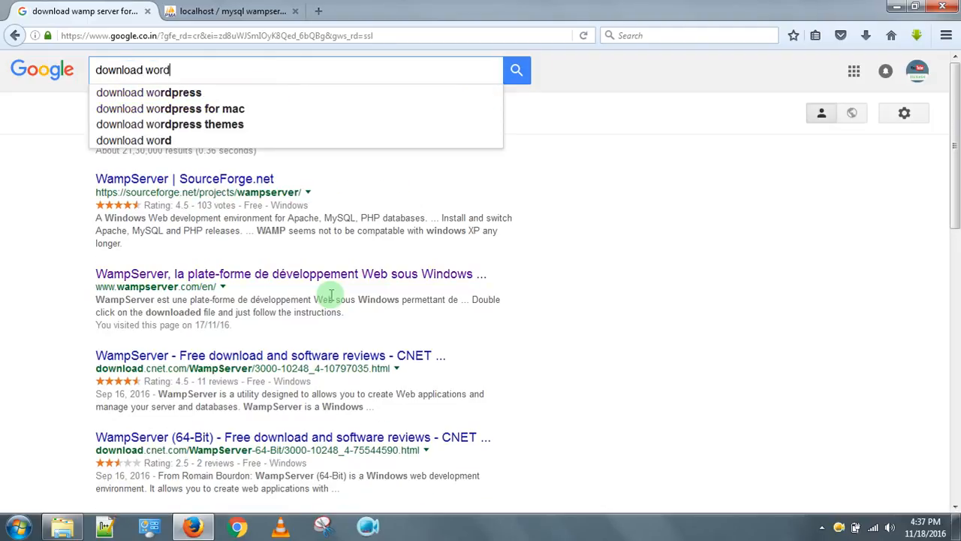
pyautogui.press('Down')
pyautogui.press('Return')
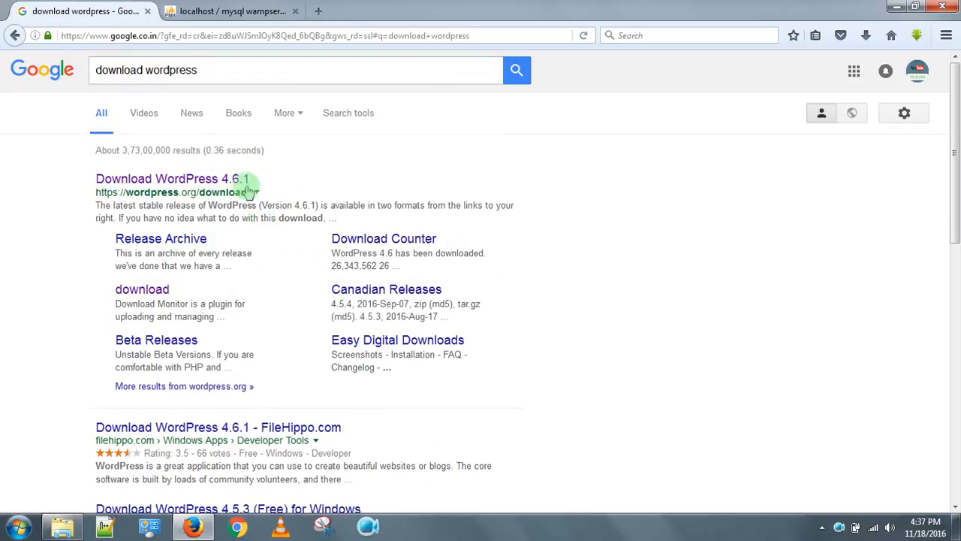
pyautogui.click(189, 186)
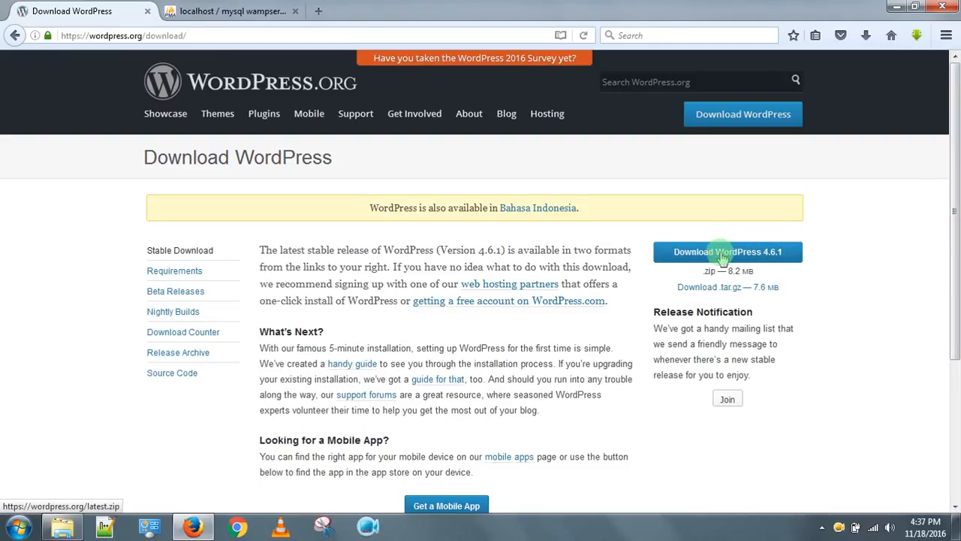
pyautogui.click(723, 257)
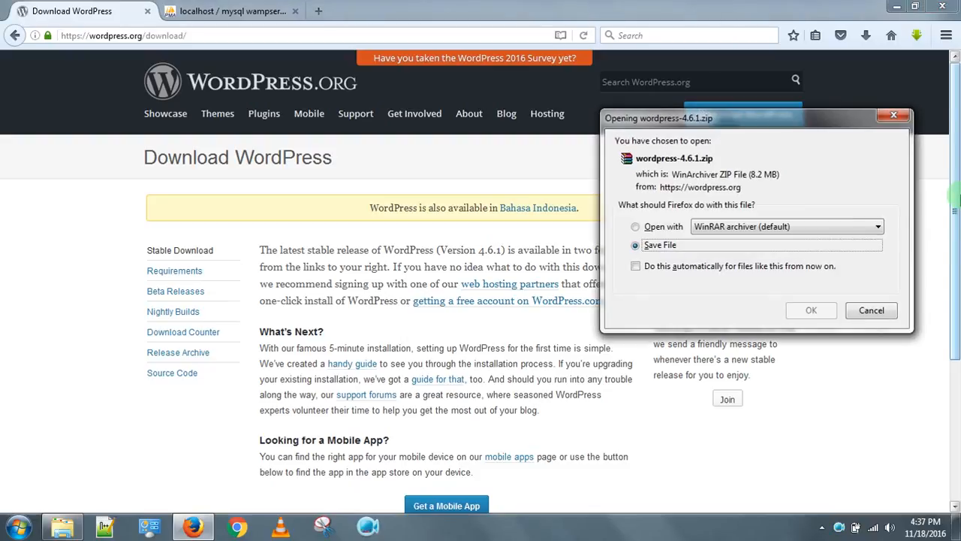
pyautogui.click(875, 311)
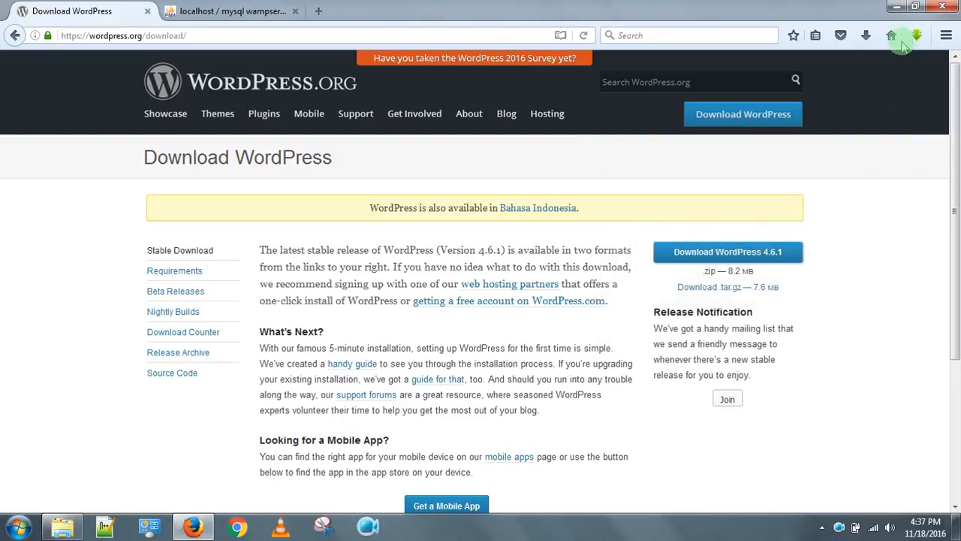
# Minimize Firefox and move the WordPress 4.6.1 zip to the desktop centre.
pyautogui.click(897, 7)
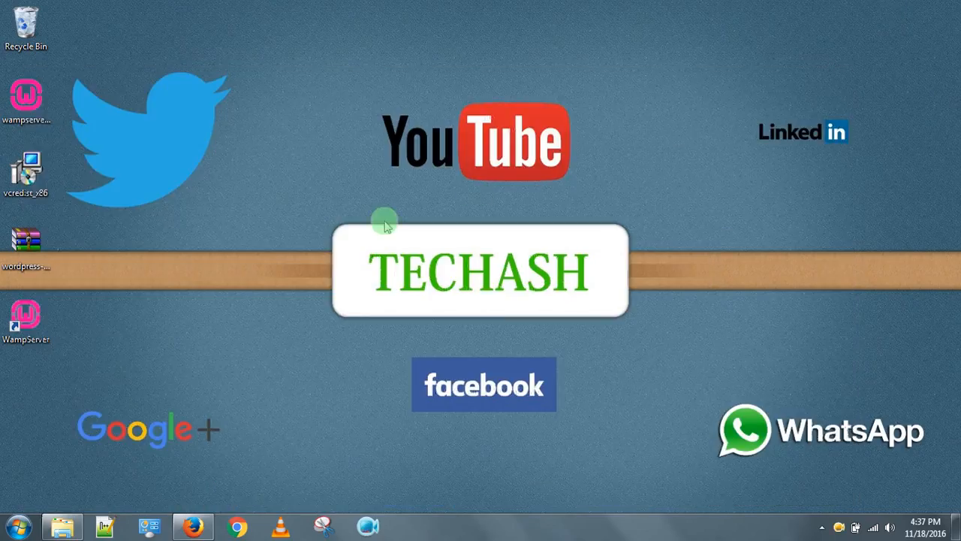
pyautogui.click(28, 240)
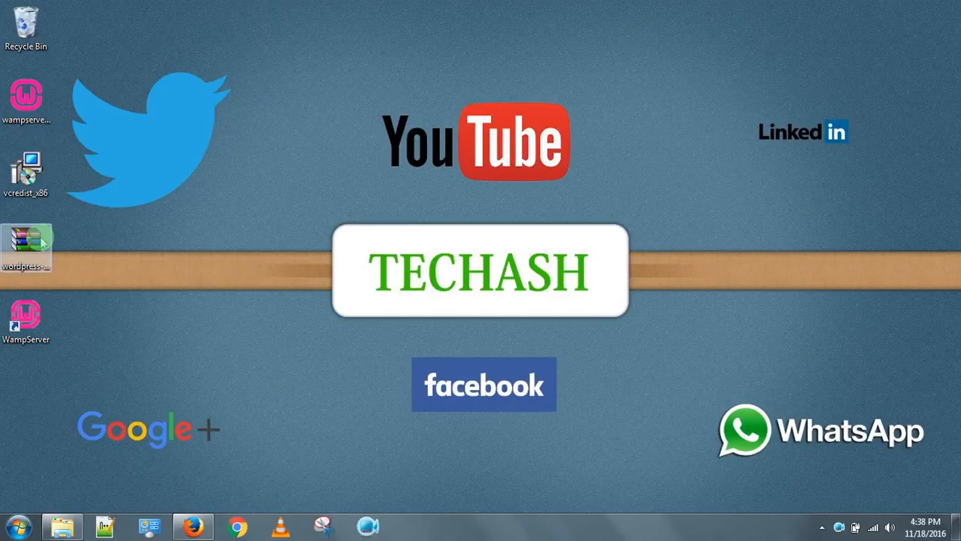
pyautogui.moveTo(310, 159); pyautogui.dragTo(340, 157)
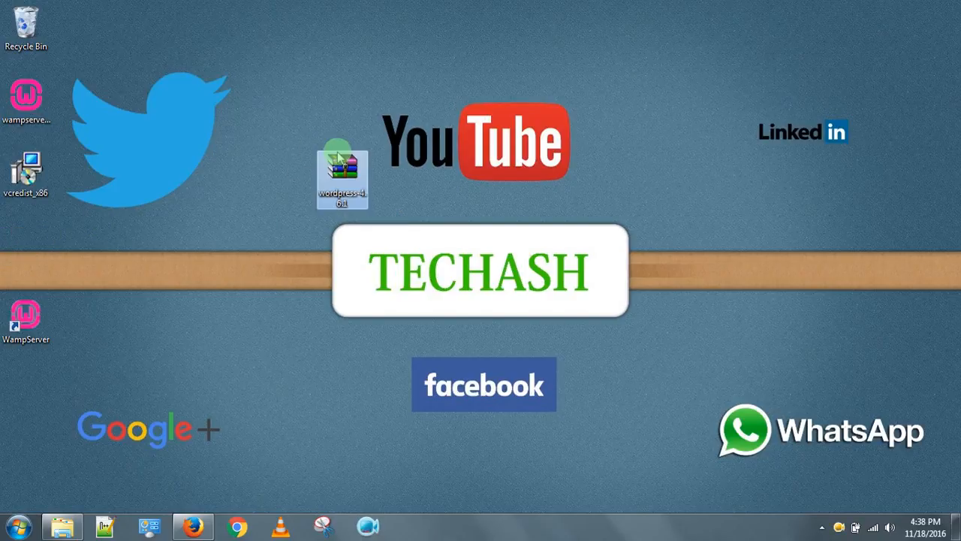
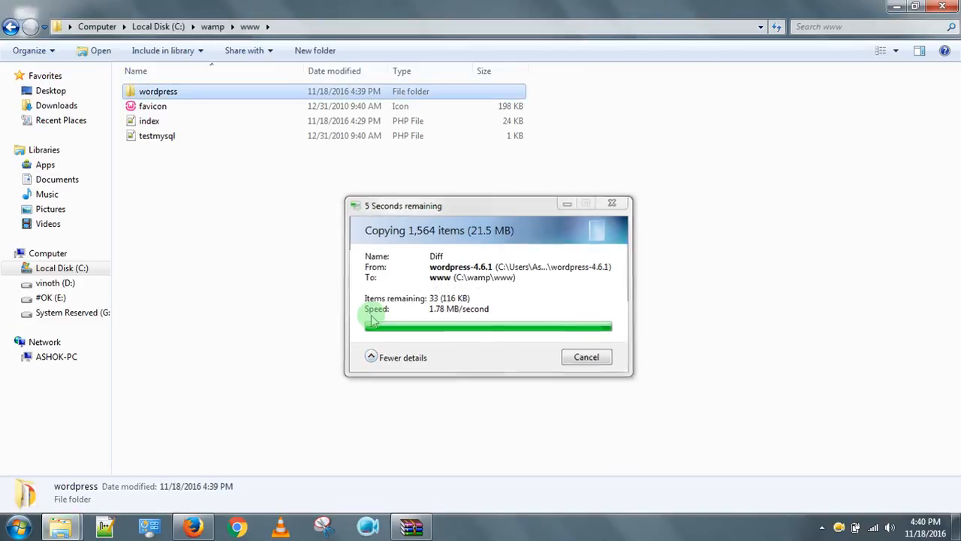
# Deselect the copied wordpress folder in C:\wamp\www and minimize Explorer to show the desktop.
pyautogui.click(317, 237)
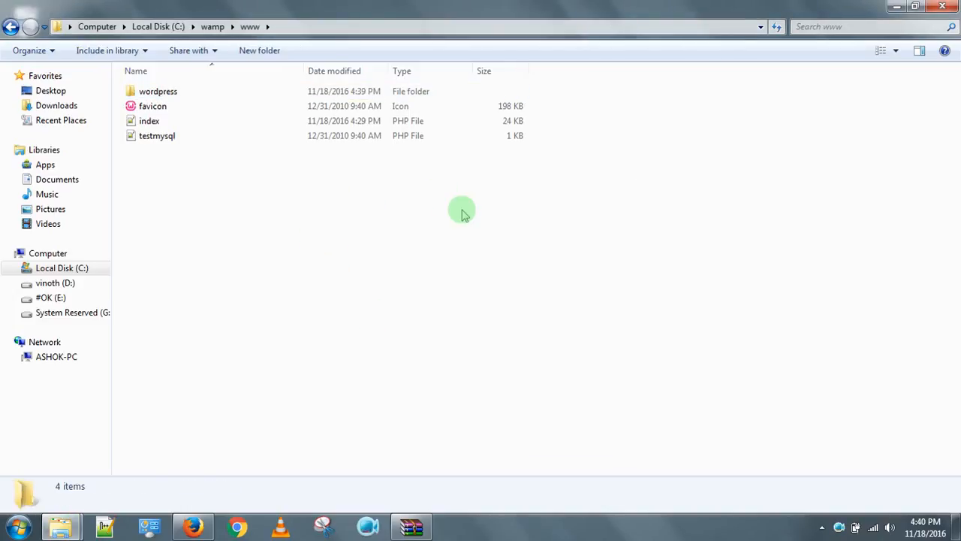
pyautogui.click(895, 6)
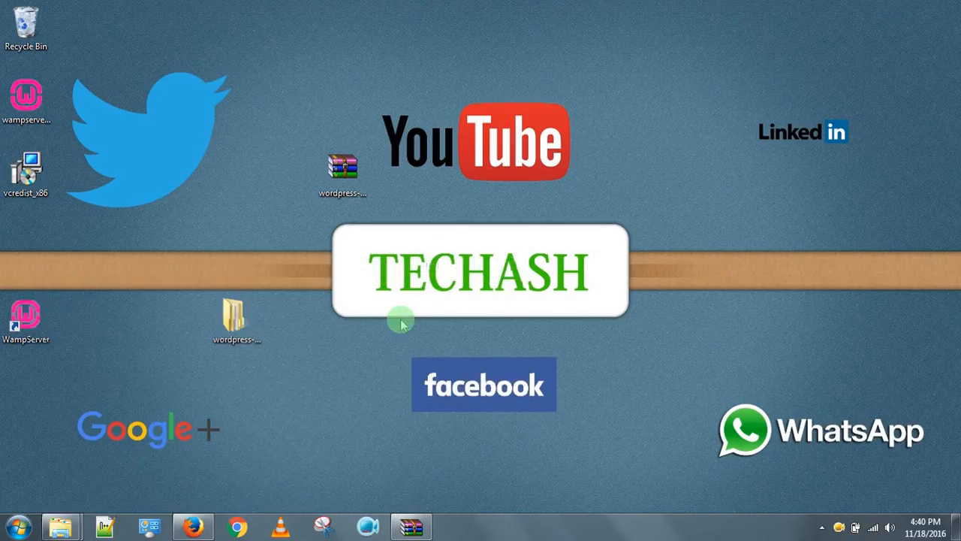
# Create the database techash in phpMyAdmin, then minimize Firefox.
pyautogui.click(193, 526)
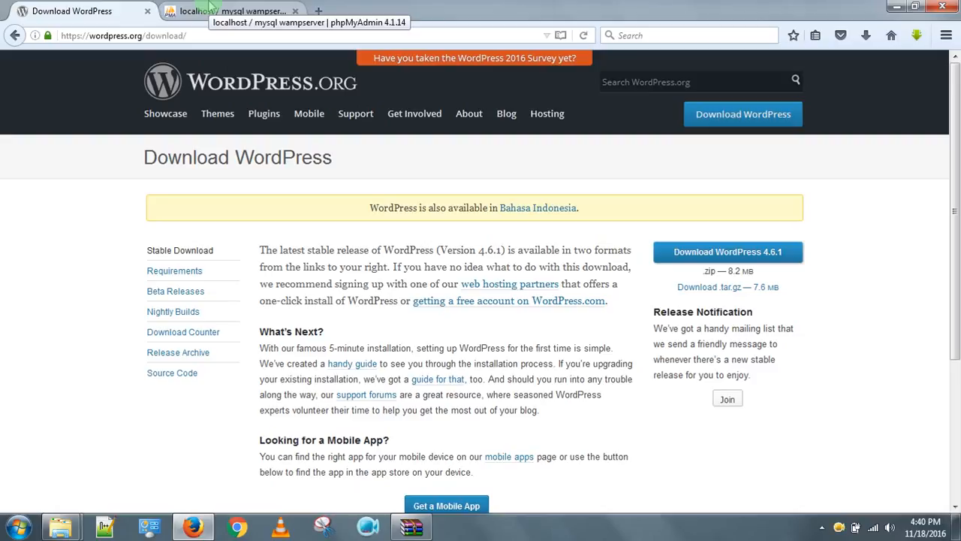
pyautogui.click(209, 13)
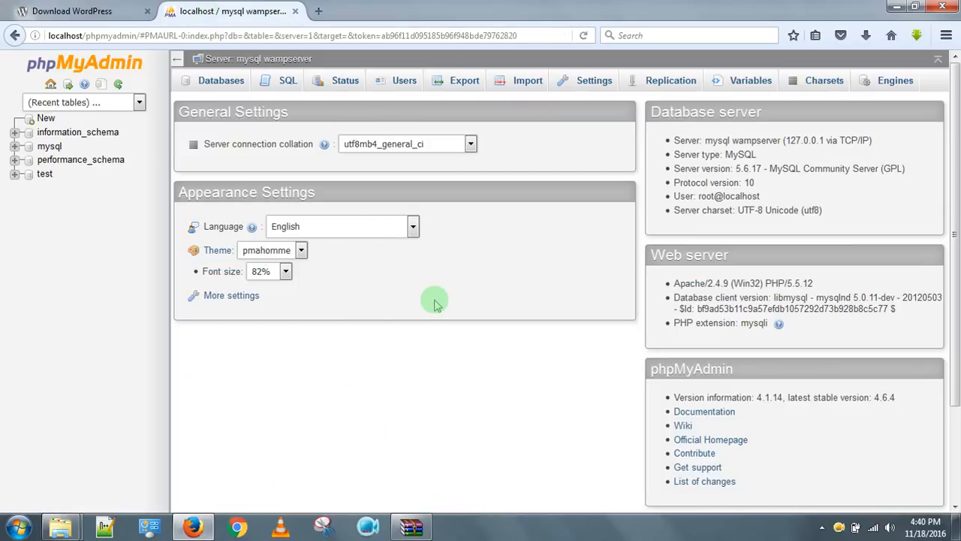
pyautogui.click(45, 118)
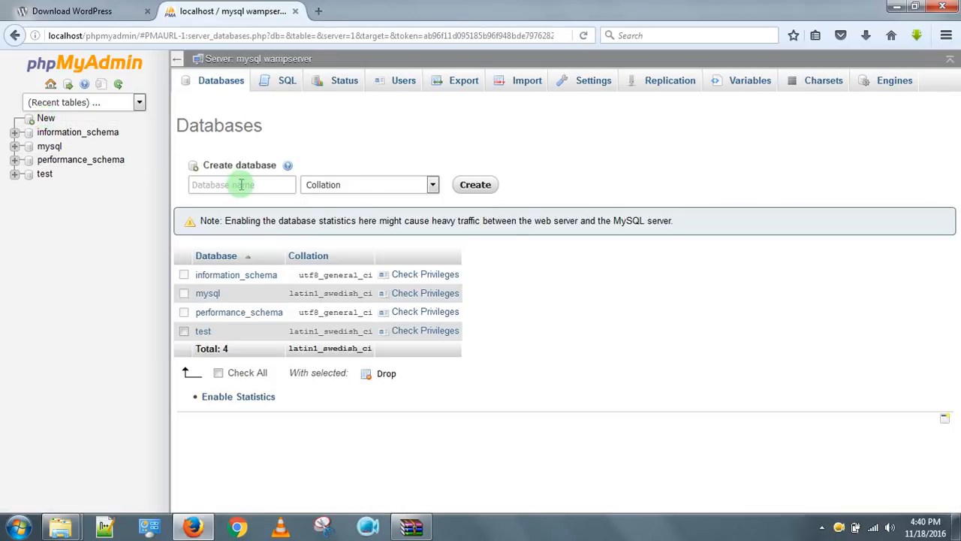
pyautogui.click(241, 184)
pyautogui.write('te')
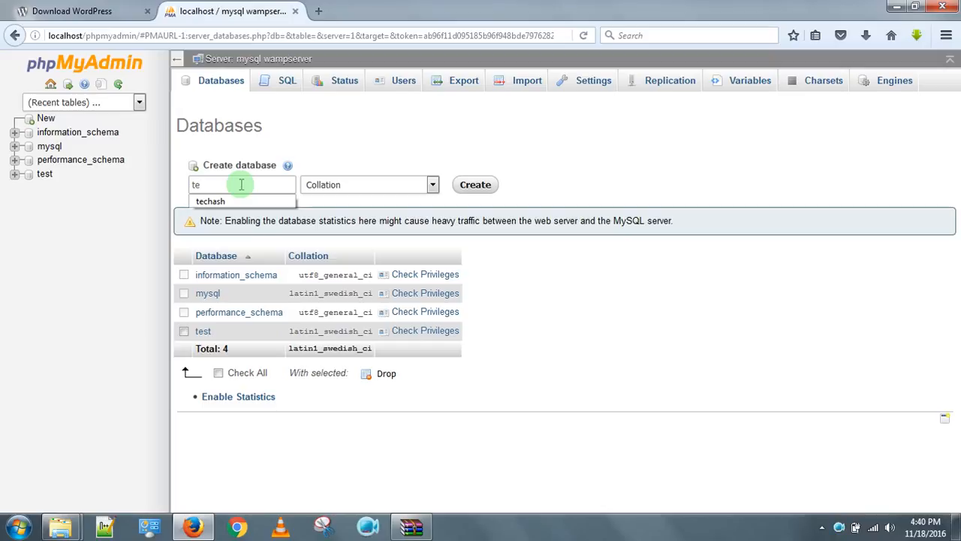
pyautogui.write('chash')
pyautogui.click(392, 148)
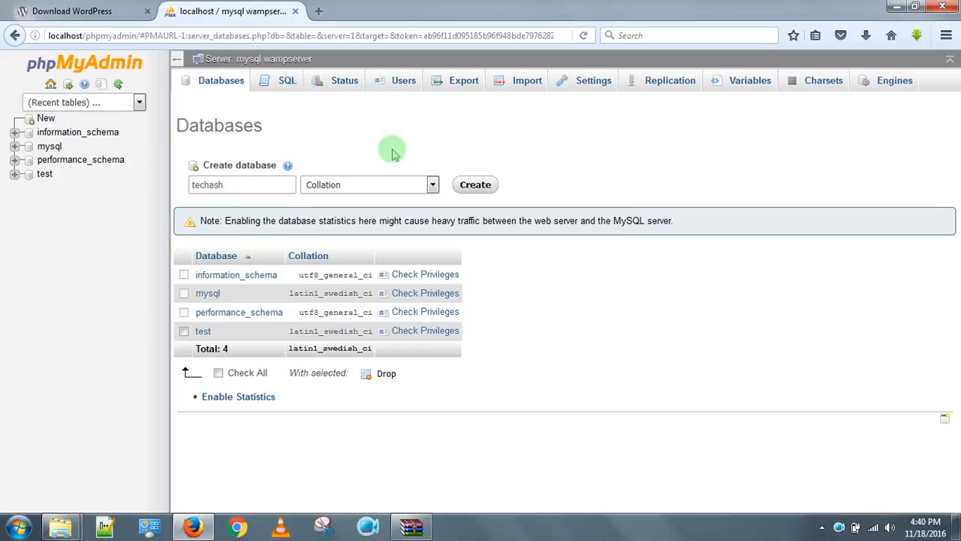
pyautogui.click(475, 184)
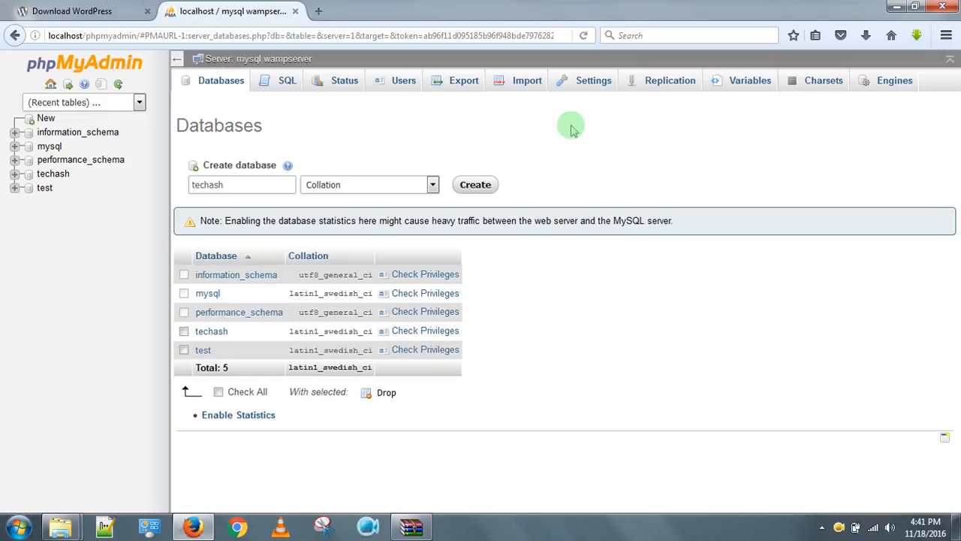
pyautogui.click(896, 9)
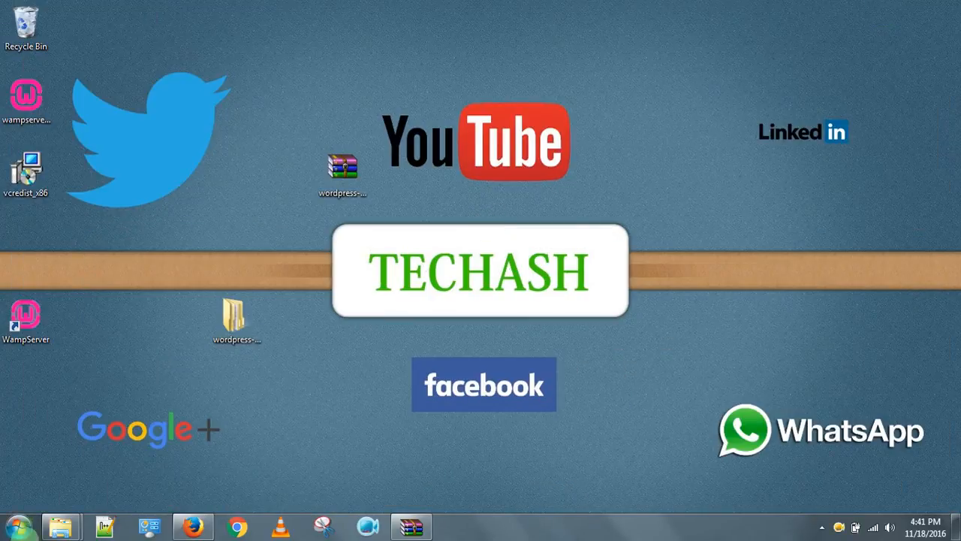
# Check the wordpress folder's contents in C:\wamp\www, then open a new empty Firefox tab.
pyautogui.moveTo(54, 530)
pyautogui.click(53, 467)
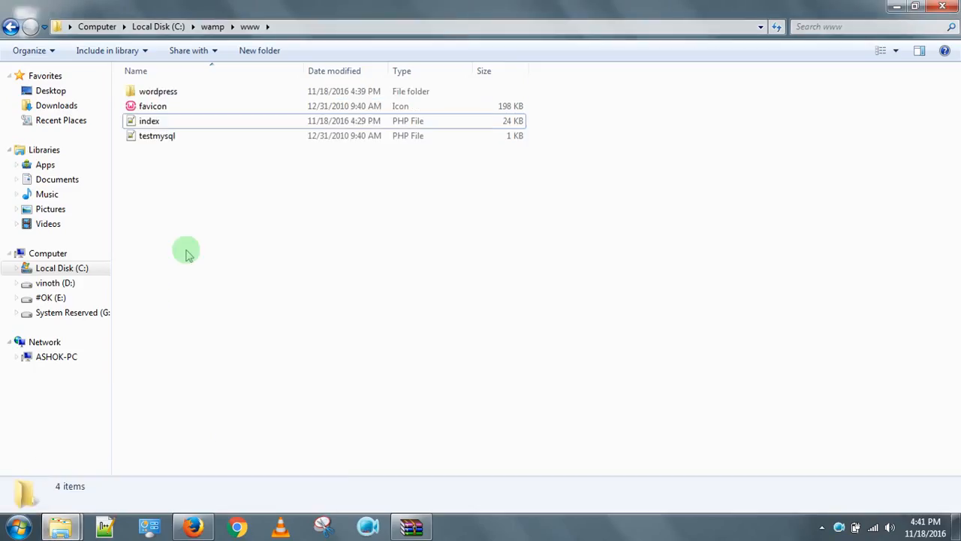
pyautogui.doubleClick(186, 95)
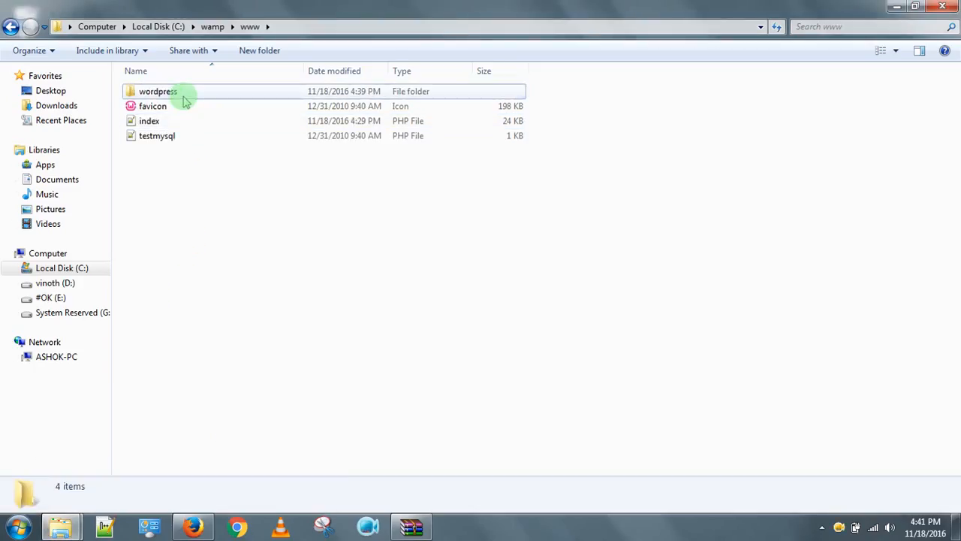
pyautogui.press('BackSpace')
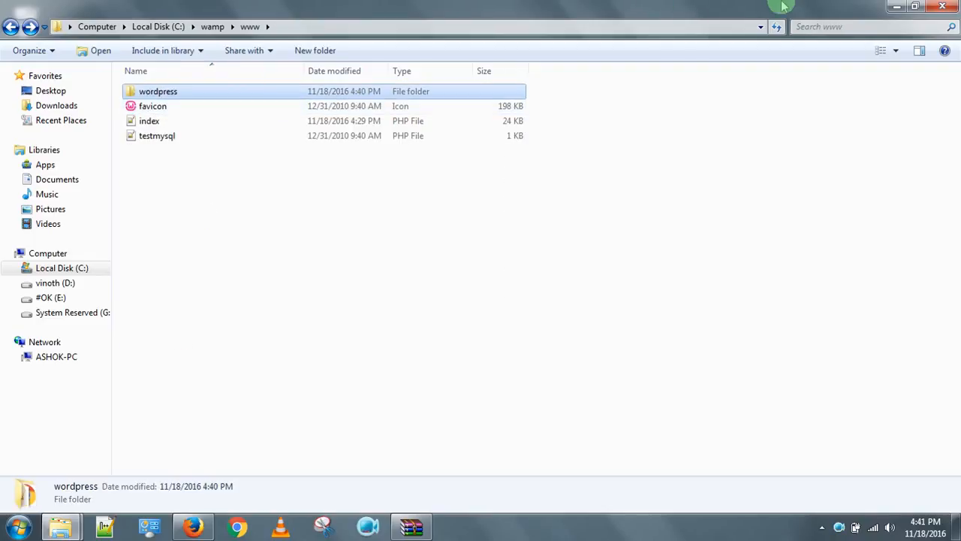
pyautogui.click(893, 8)
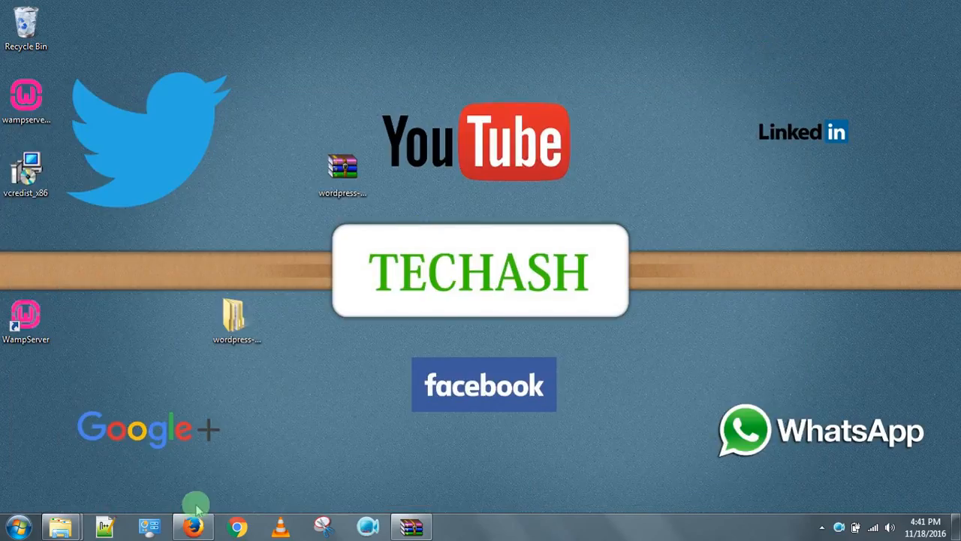
pyautogui.click(197, 529)
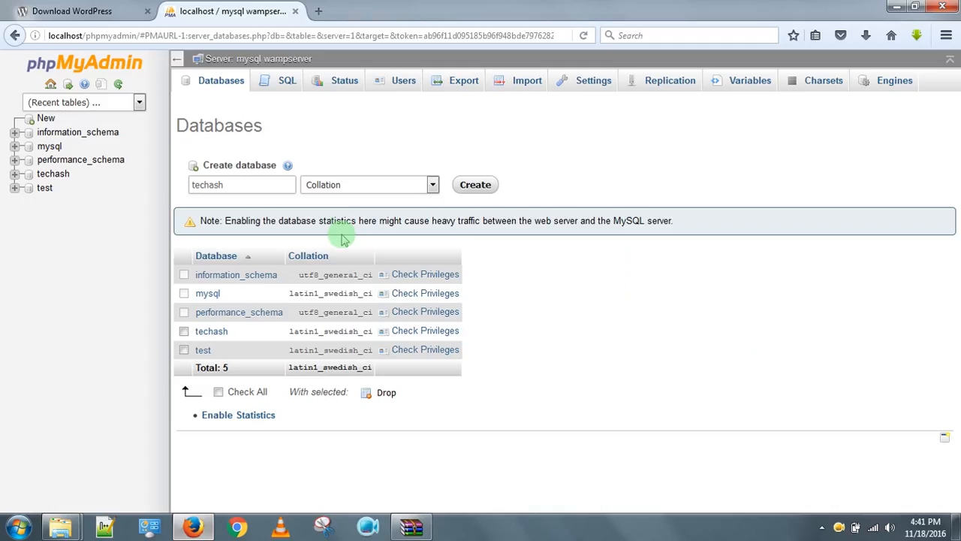
pyautogui.click(319, 11)
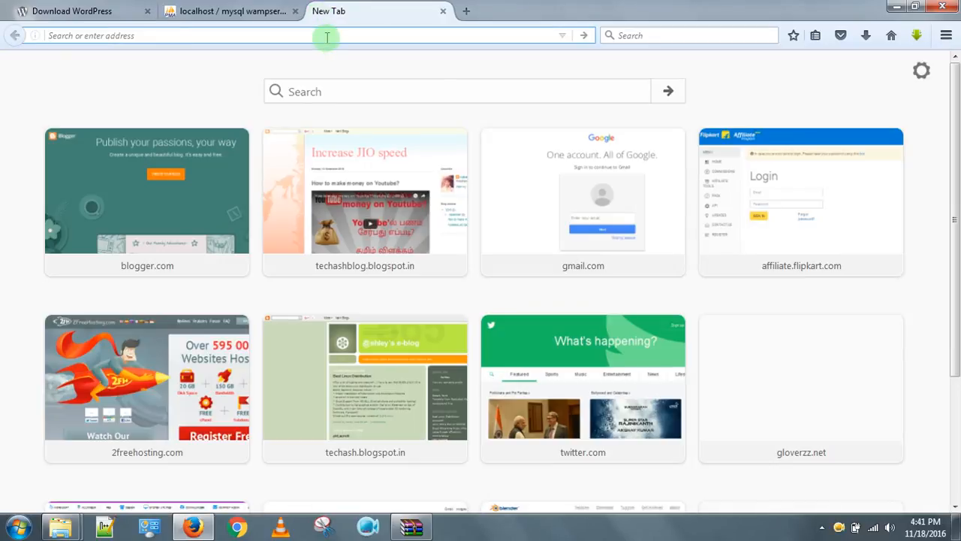
# Load localhost/wordpress and continue the setup in English (United States).
pyautogui.write('localhost/word')
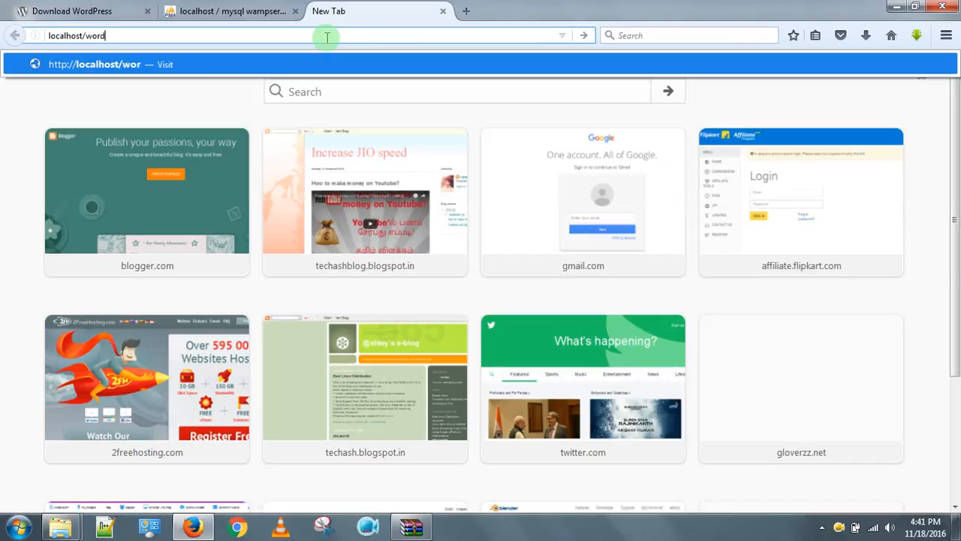
pyautogui.write('press')
pyautogui.press('Return')
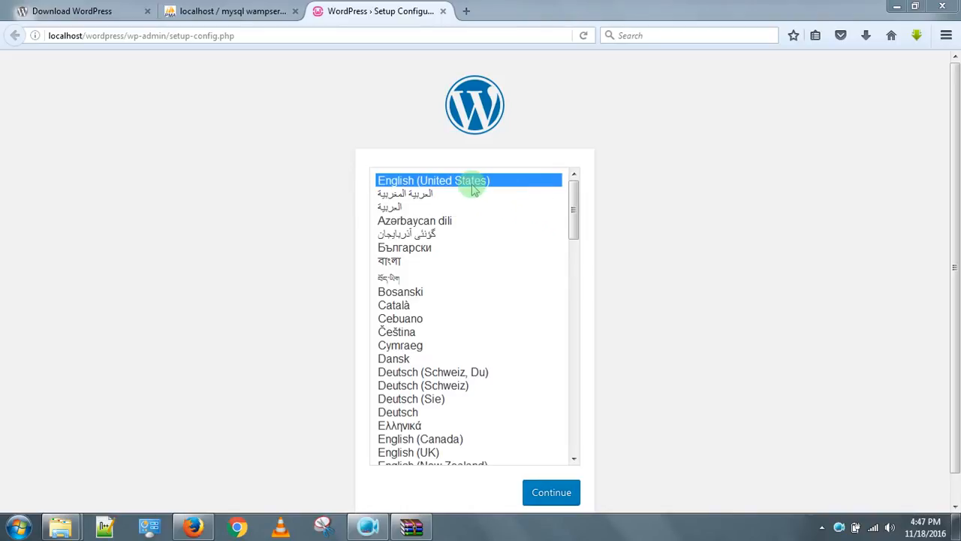
pyautogui.click(559, 496)
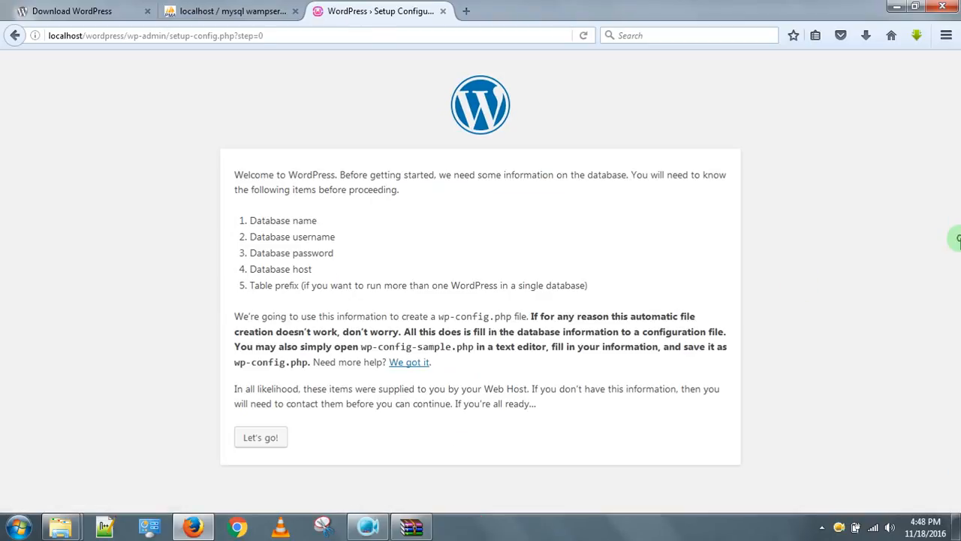
# Go on to the database form and set Database Name to techash.
pyautogui.moveTo(959, 240); pyautogui.dragTo(959, 281)
pyautogui.click(959, 296)
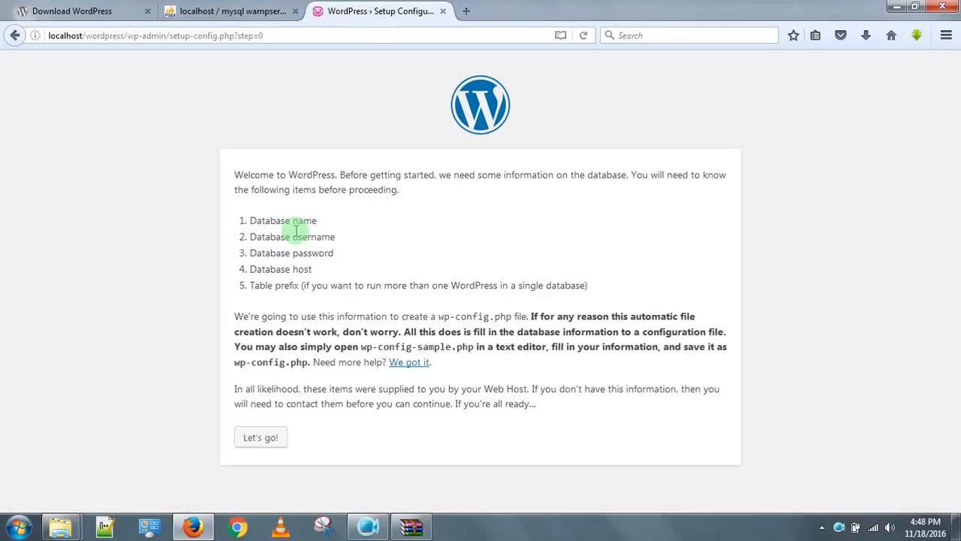
pyautogui.click(269, 441)
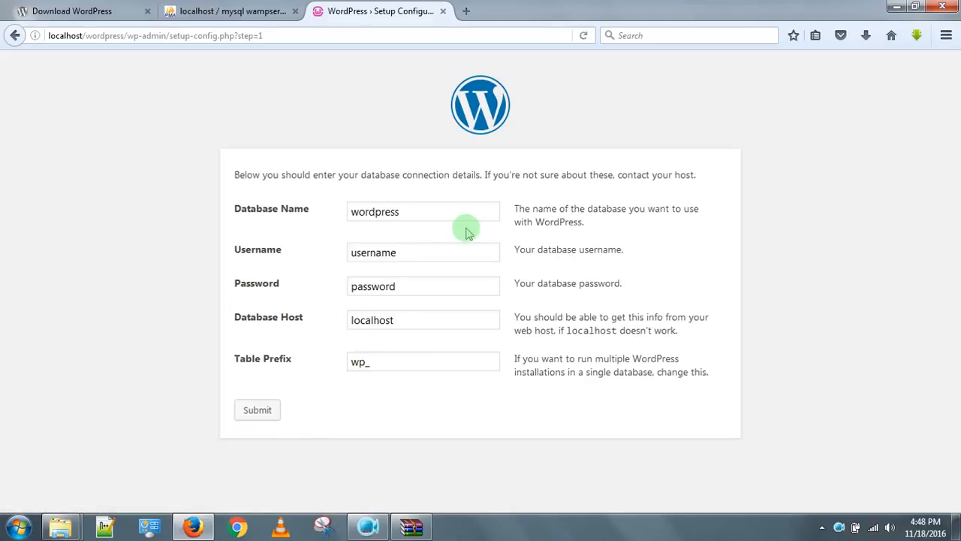
pyautogui.click(434, 207)
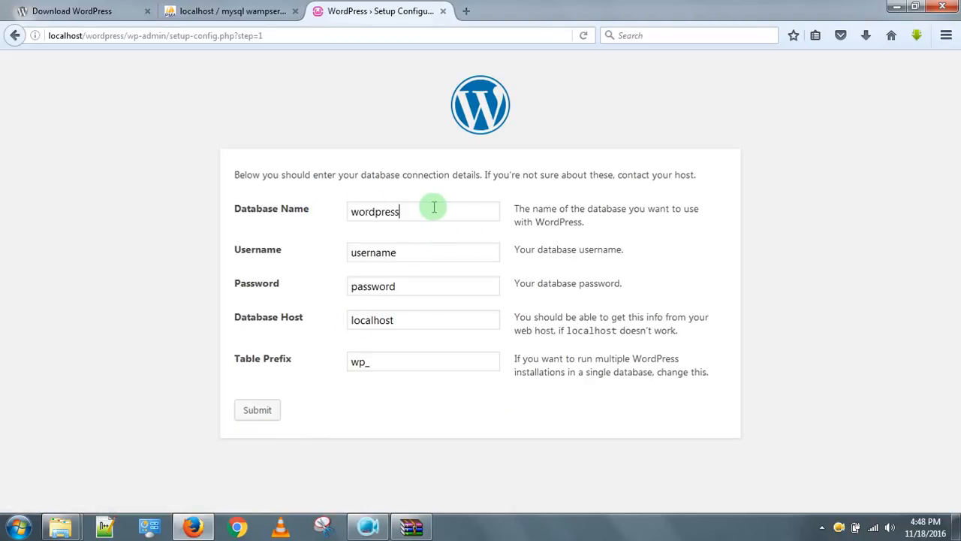
pyautogui.moveTo(434, 207); pyautogui.dragTo(324, 204)
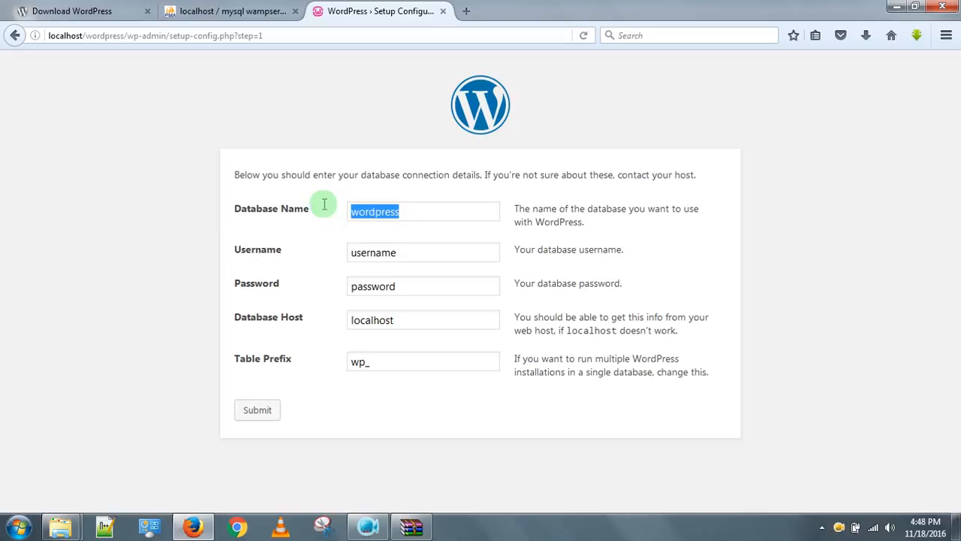
pyautogui.write('techash')
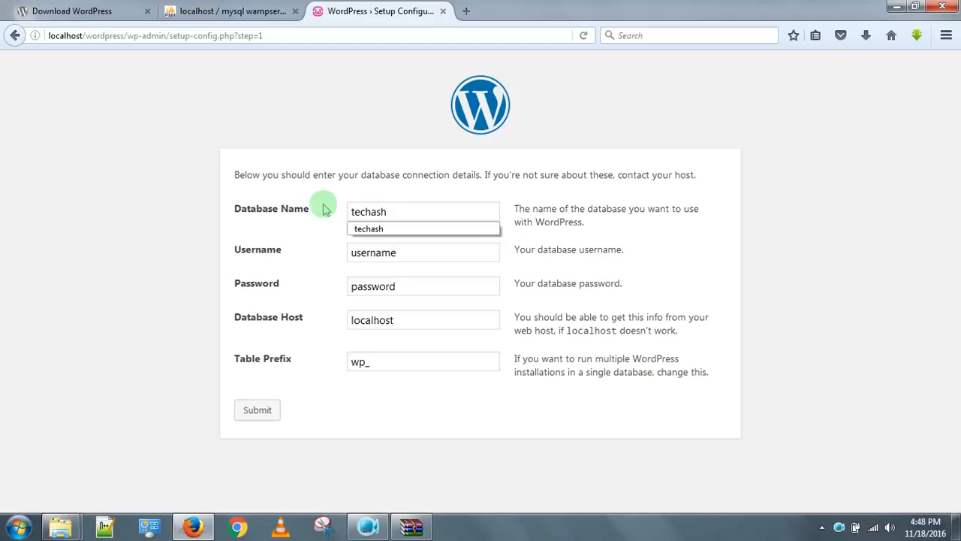
pyautogui.click(397, 184)
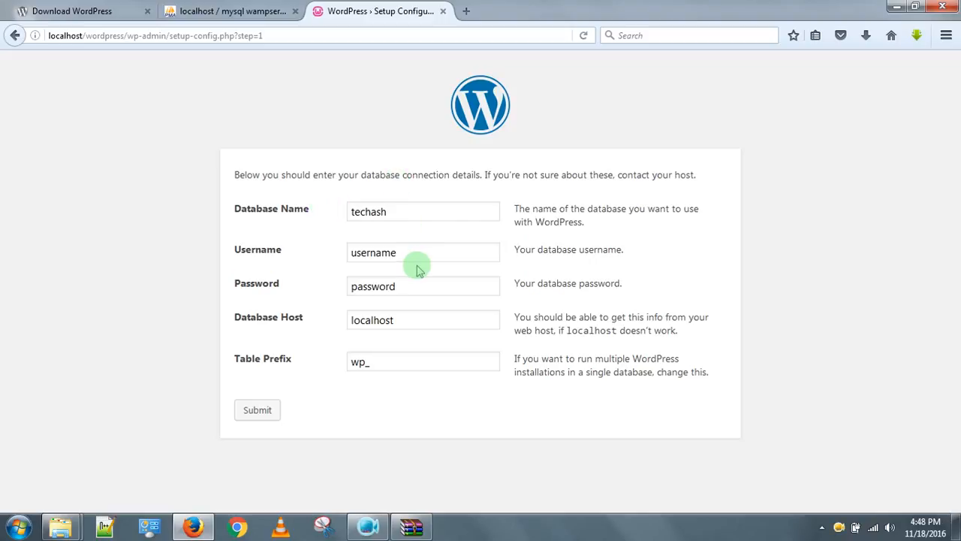
# Set Username to root, leave Password empty, and submit the connection details.
pyautogui.moveTo(407, 250); pyautogui.dragTo(304, 252)
pyautogui.press('BackSpace')
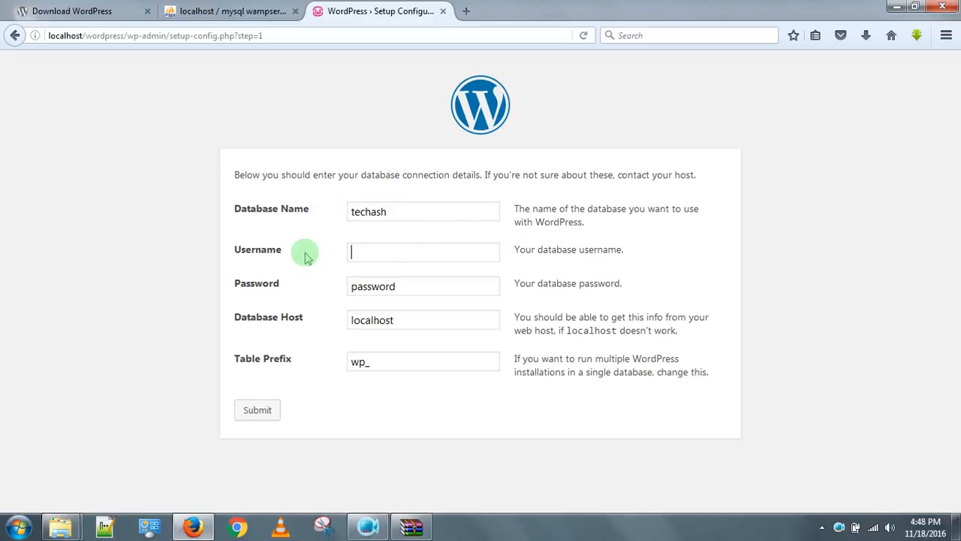
pyautogui.write('roo')
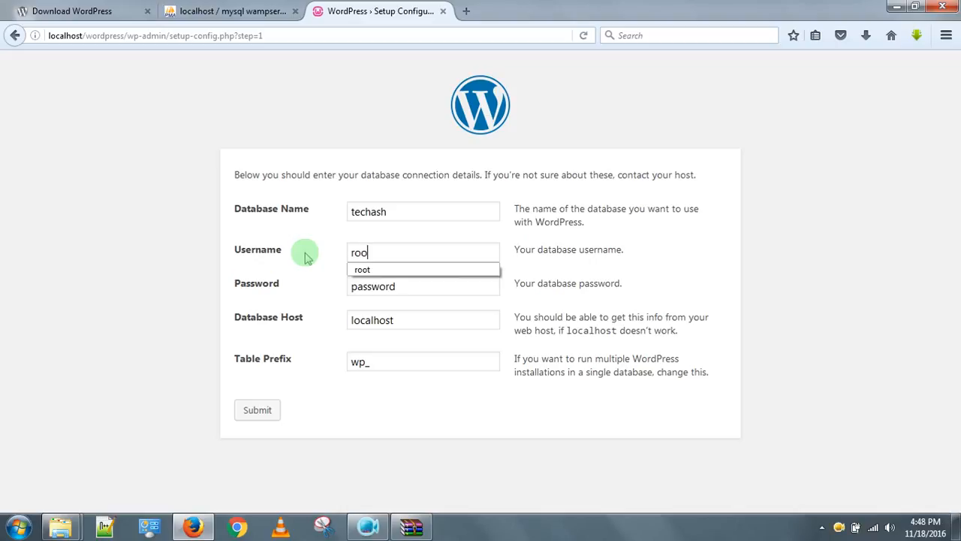
pyautogui.write('t')
pyautogui.moveTo(418, 280); pyautogui.dragTo(306, 282)
pyautogui.press('BackSpace')
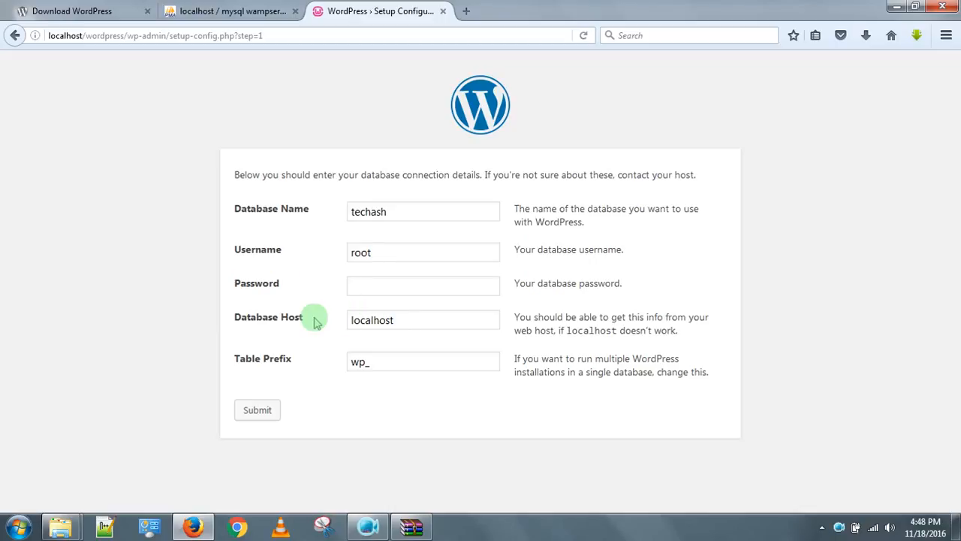
pyautogui.click(413, 323)
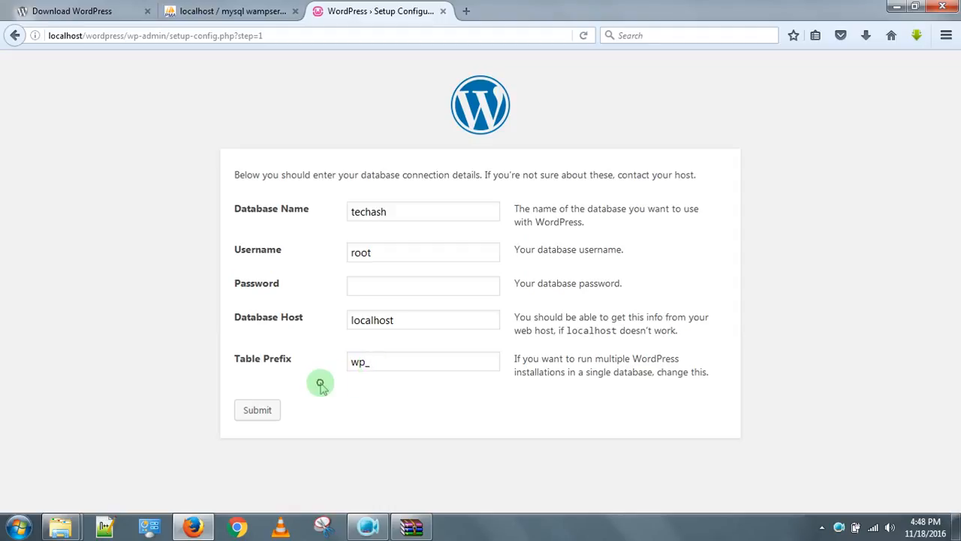
pyautogui.click(259, 411)
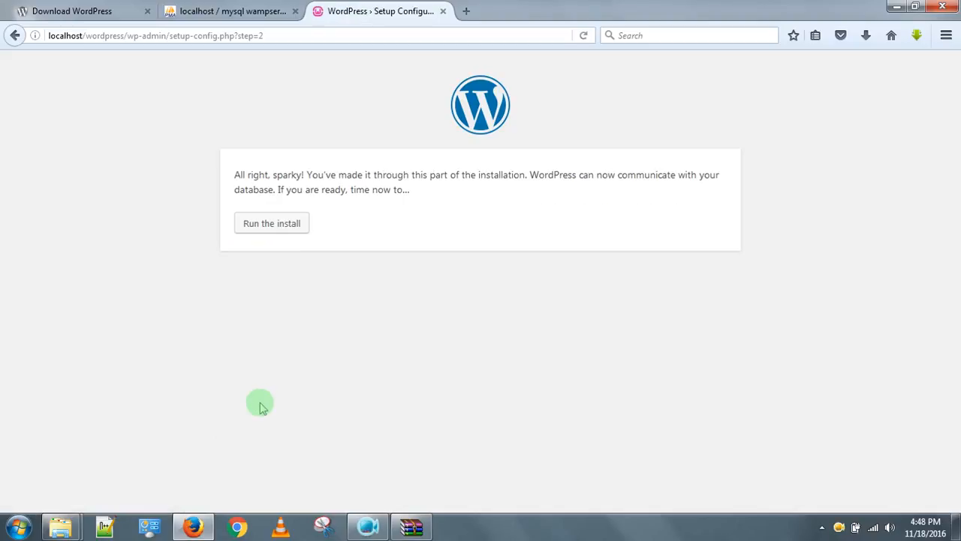
# Start the installation and enter Techash as the Site Title.
pyautogui.click(269, 228)
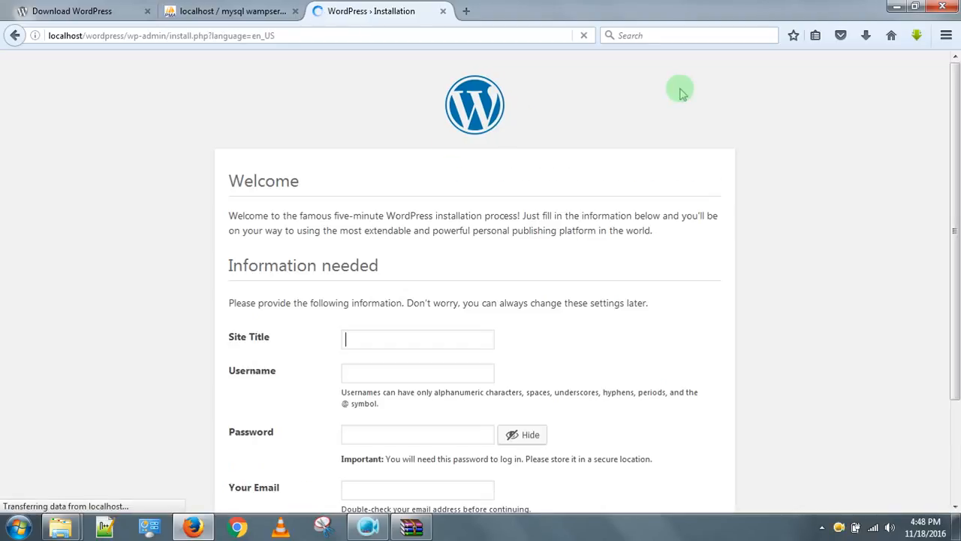
pyautogui.moveTo(955, 135); pyautogui.dragTo(956, 241)
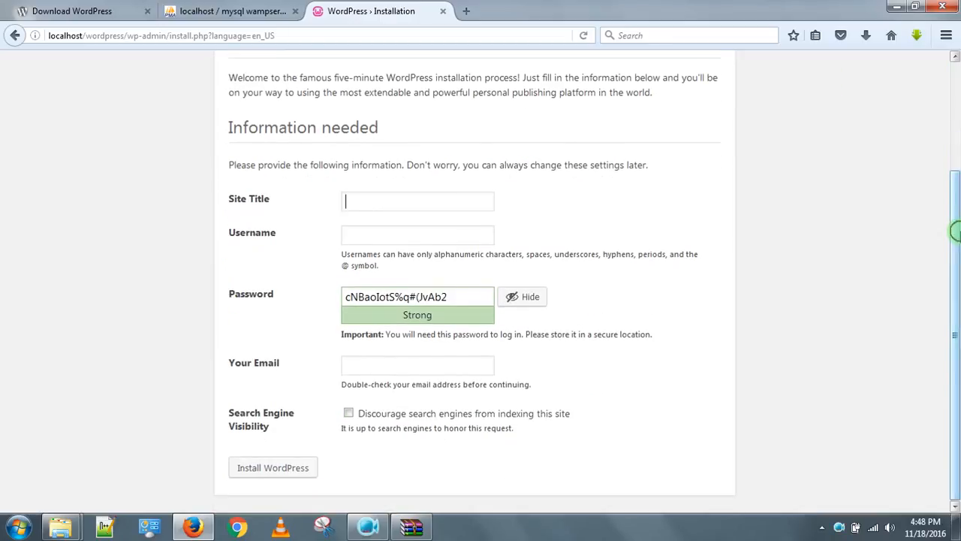
pyautogui.click(397, 205)
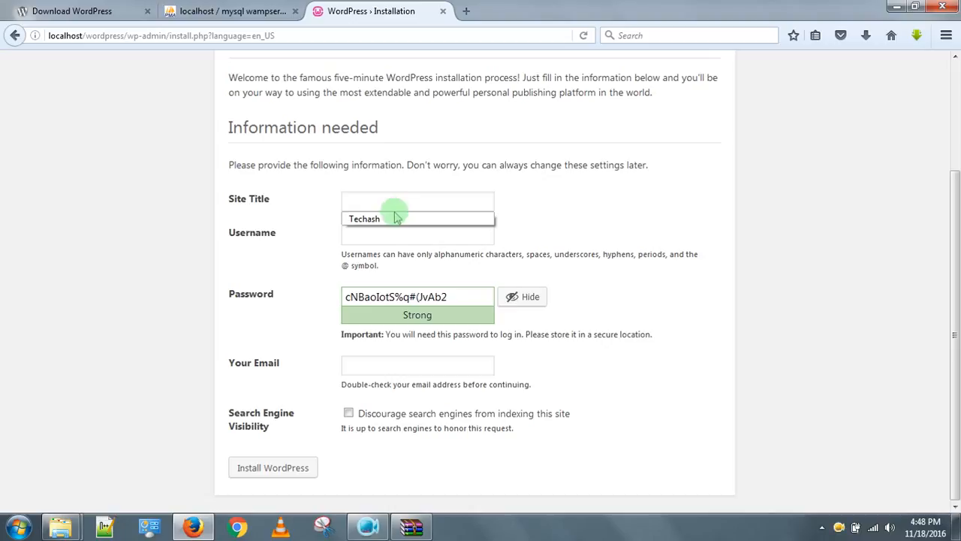
pyautogui.write('t')
pyautogui.press('BackSpace')
pyautogui.write('Tech')
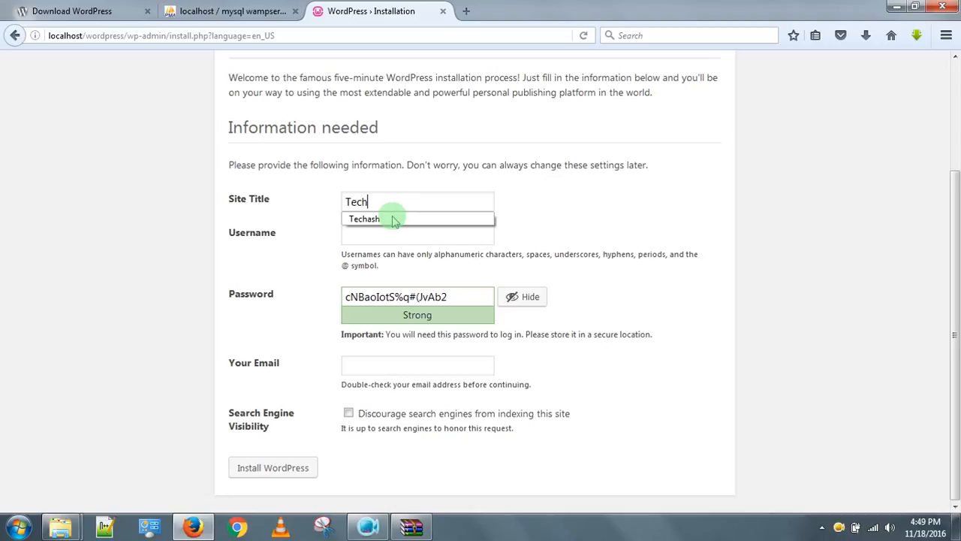
pyautogui.write('ash')
pyautogui.click(548, 178)
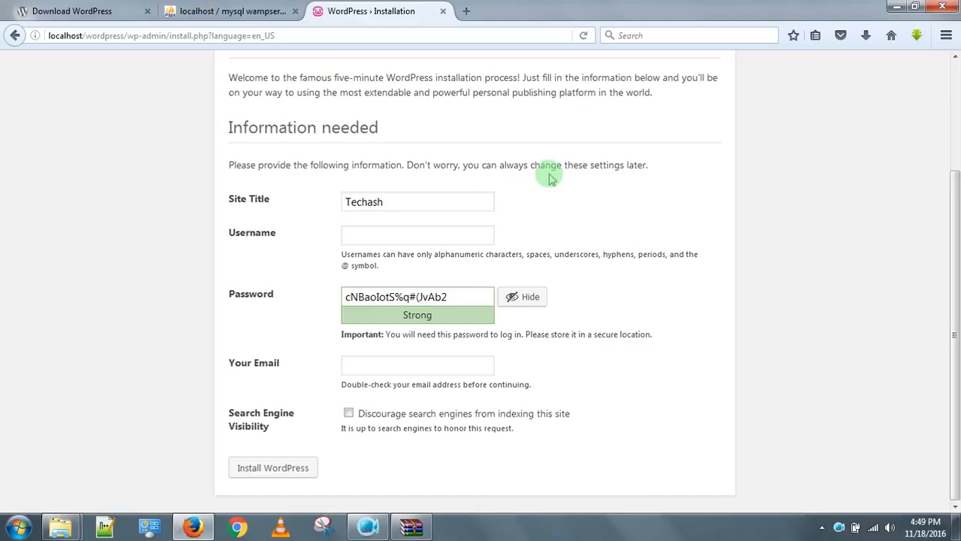
# Enter Techash as the admin username.
pyautogui.click(441, 230)
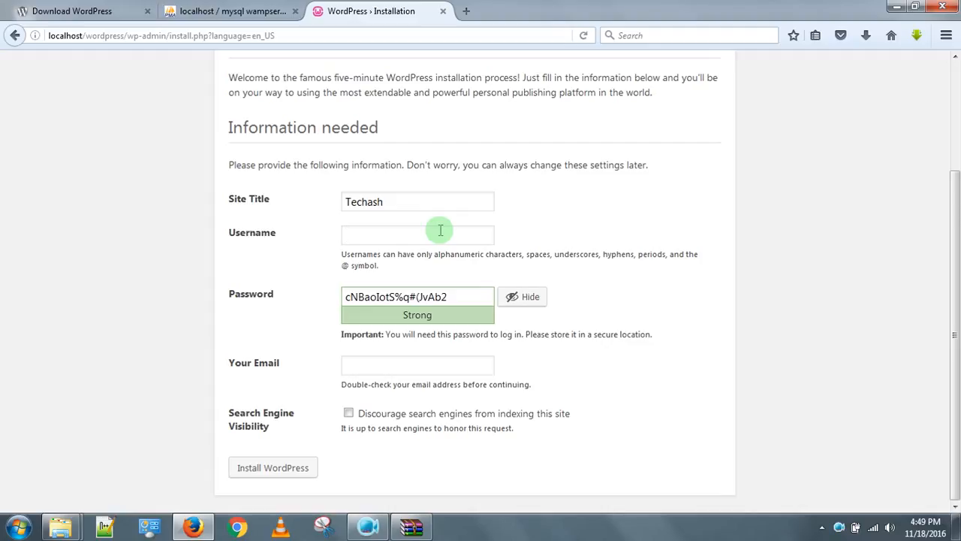
pyautogui.click(441, 230)
pyautogui.write('Te')
pyautogui.press('BackSpace')
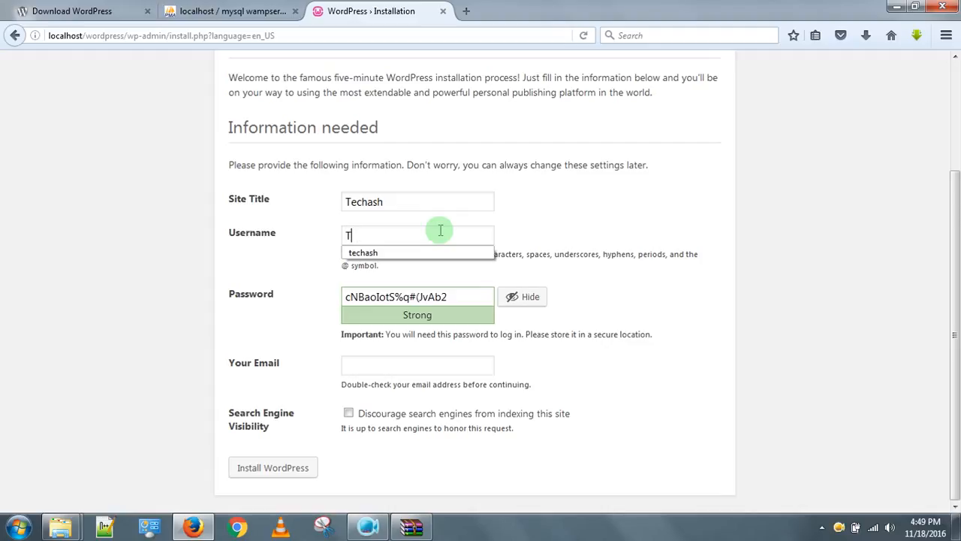
pyautogui.write('echash')
pyautogui.click(571, 236)
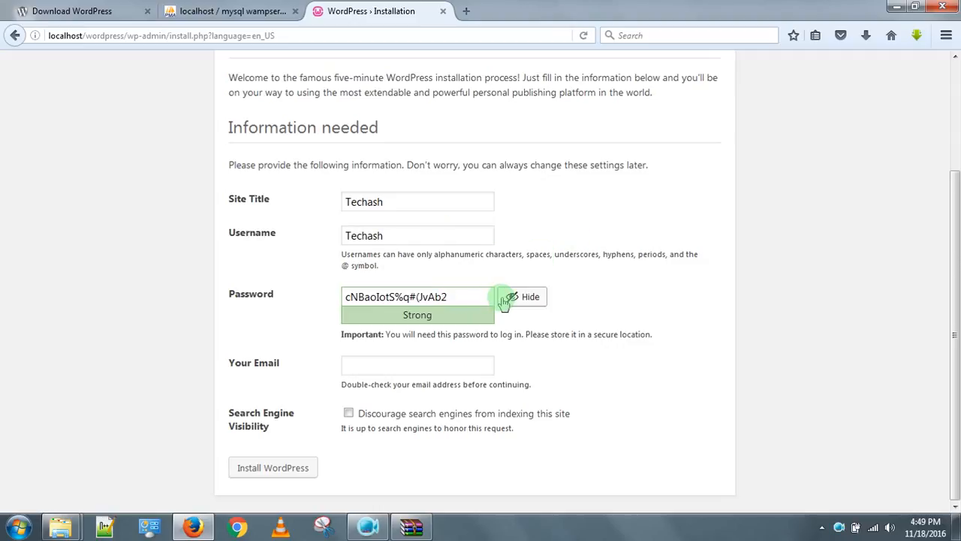
# Replace the generated password with a short one and confirm using a weak password.
pyautogui.moveTo(463, 299); pyautogui.dragTo(311, 293)
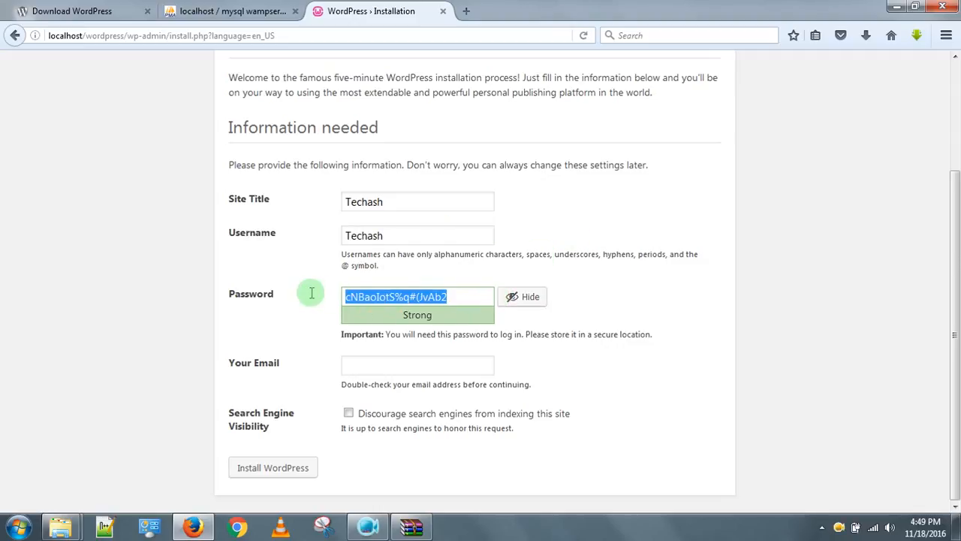
pyautogui.press('BackSpace')
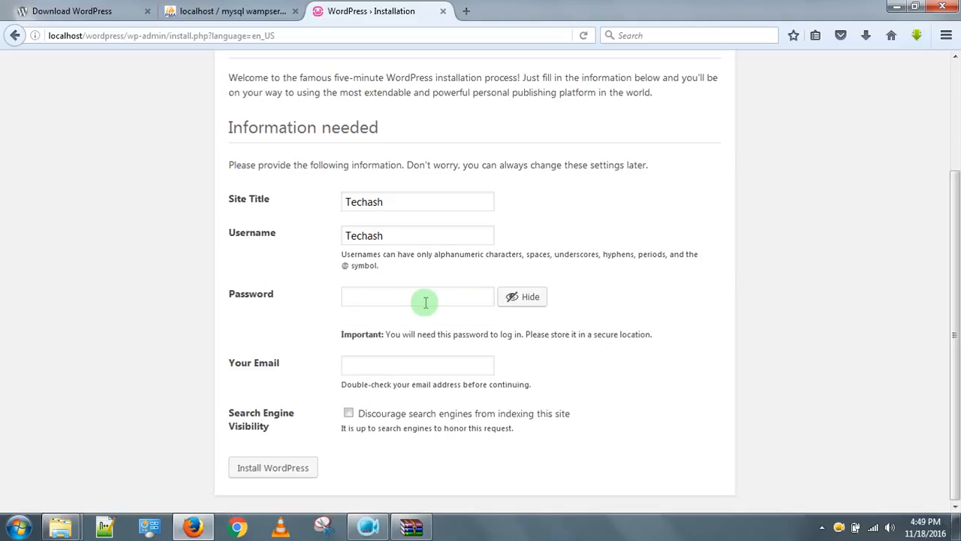
pyautogui.write('techash')
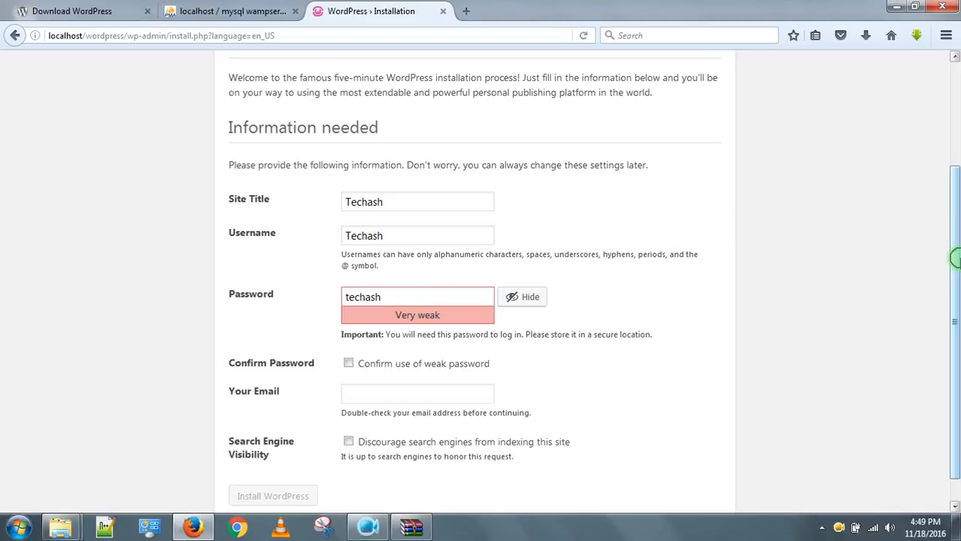
pyautogui.scroll(-1, 955, 278)
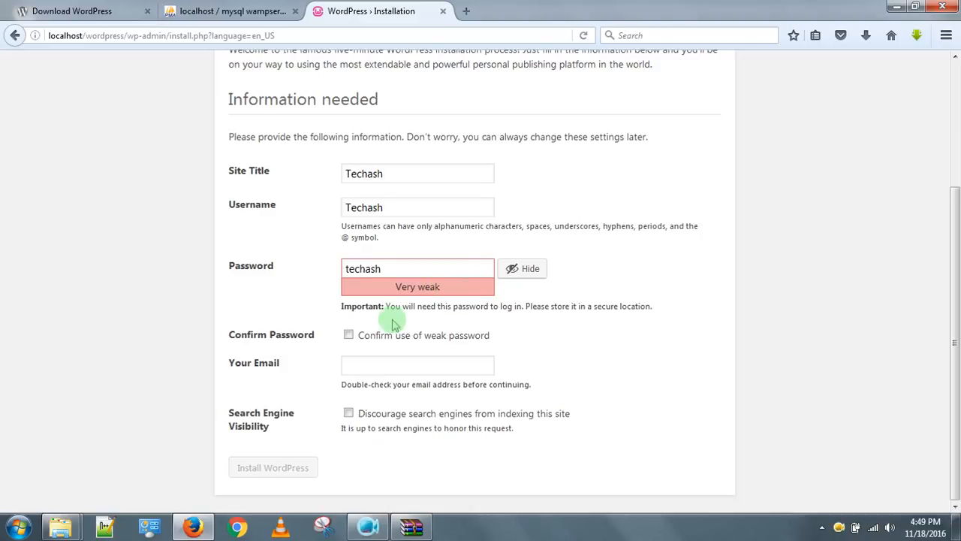
pyautogui.click(349, 337)
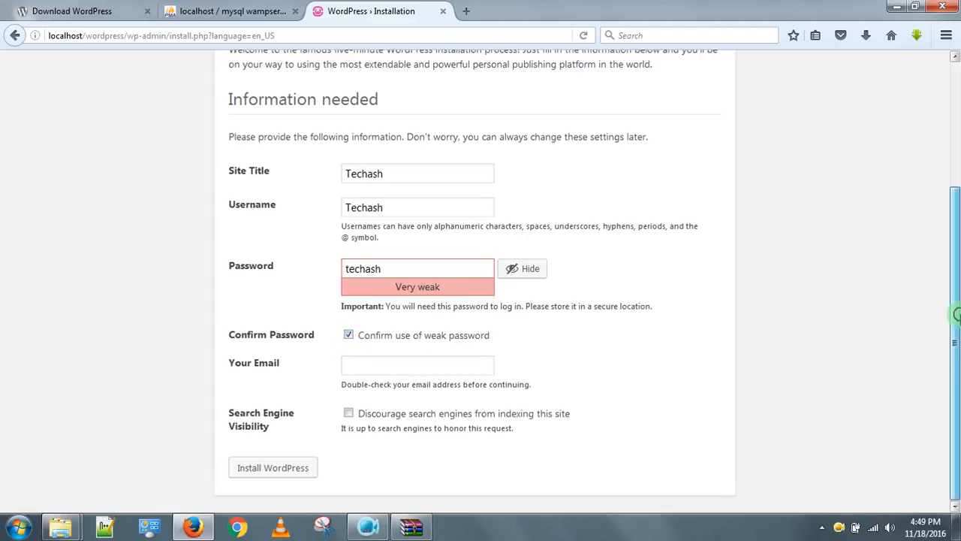
# Fill in the admin e-mail from autocomplete and submit with Install WordPress.
pyautogui.click(403, 360)
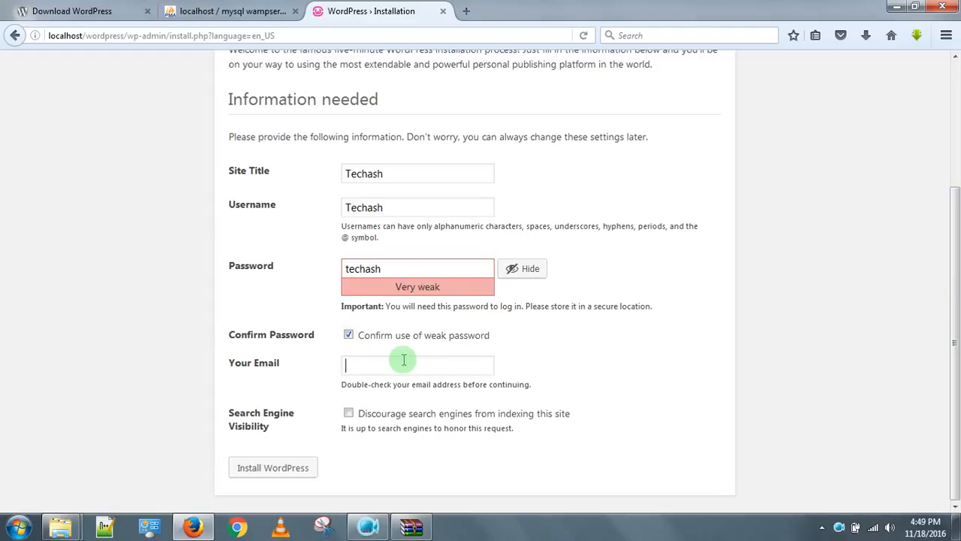
pyautogui.write('as')
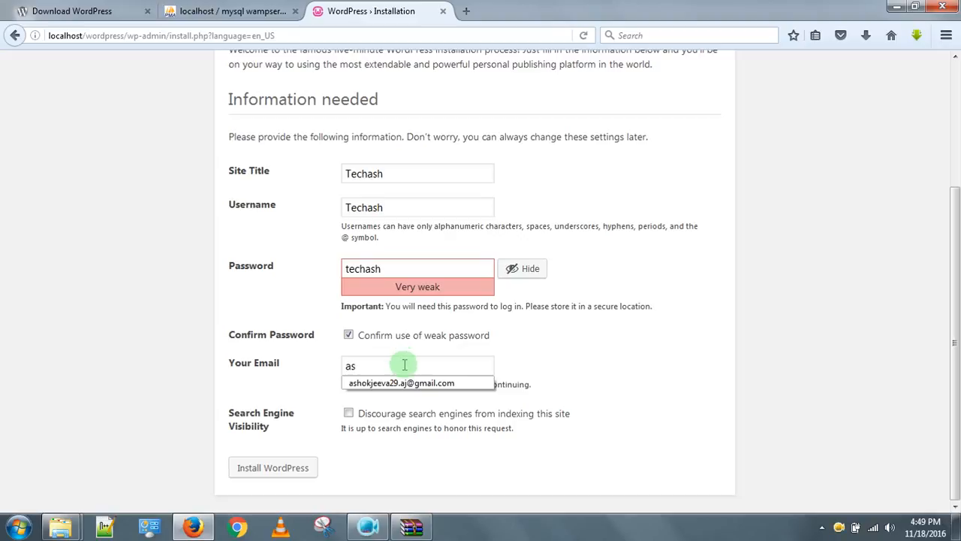
pyautogui.click(406, 384)
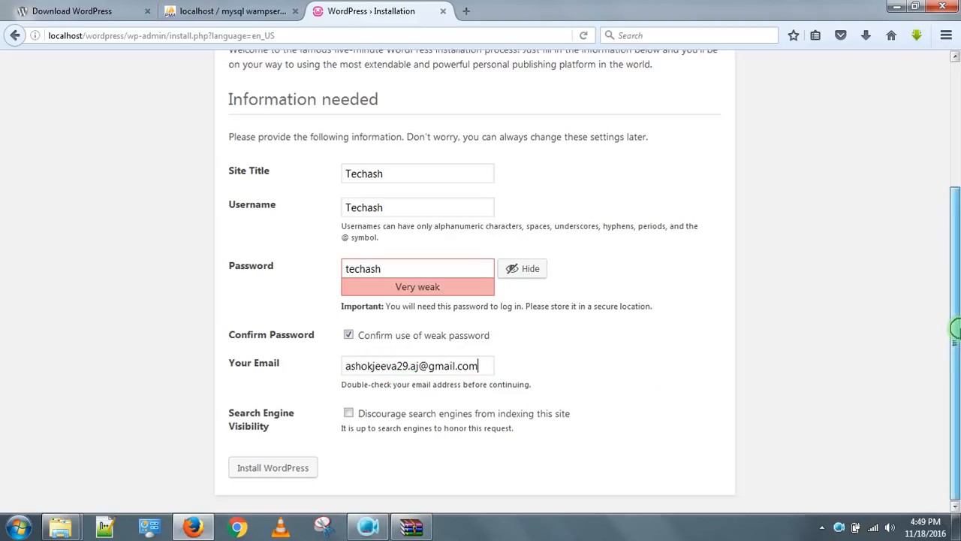
pyautogui.click(268, 472)
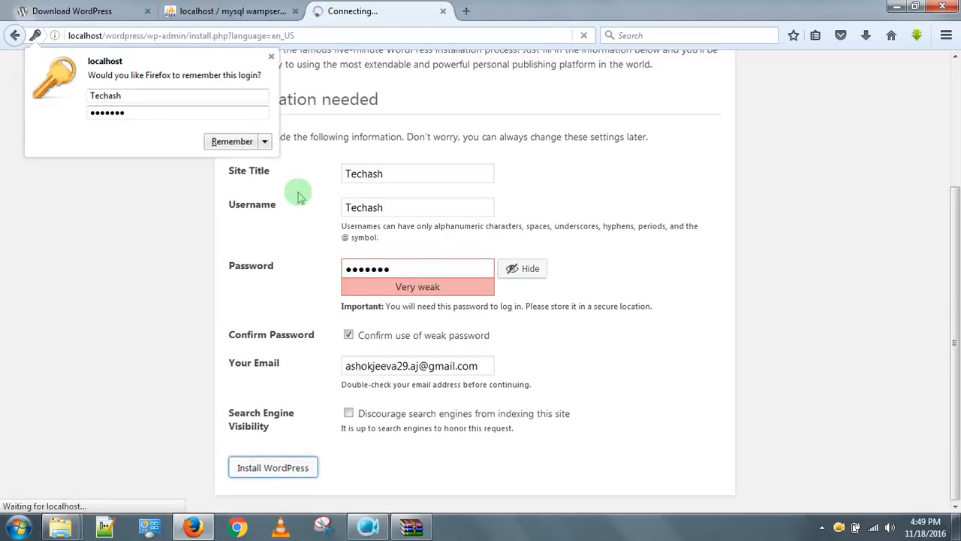
# Save the new login in Firefox and proceed from the Success page to Log In.
pyautogui.click(243, 144)
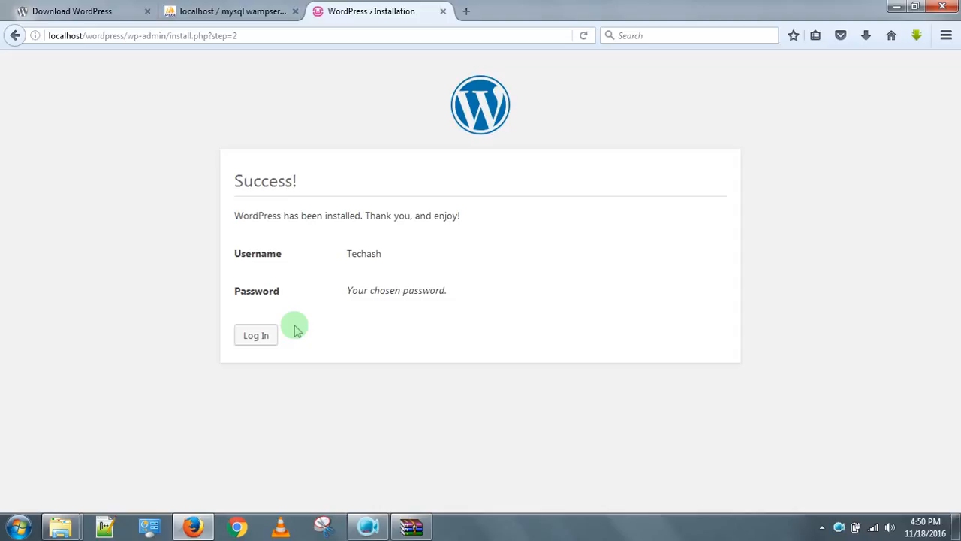
pyautogui.click(255, 336)
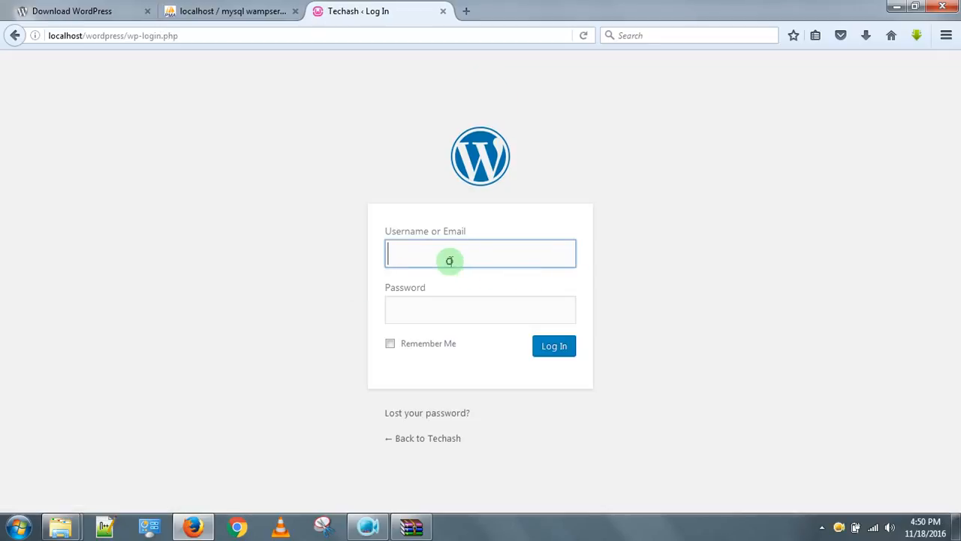
# Log in as Techash using the saved login and the retyped admin password.
pyautogui.click(451, 261)
pyautogui.click(579, 213)
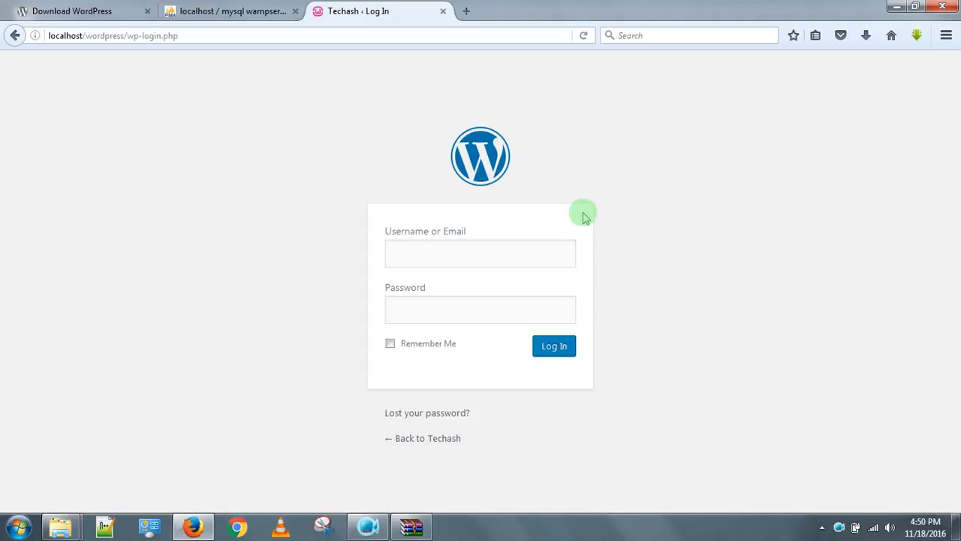
pyautogui.click(515, 242)
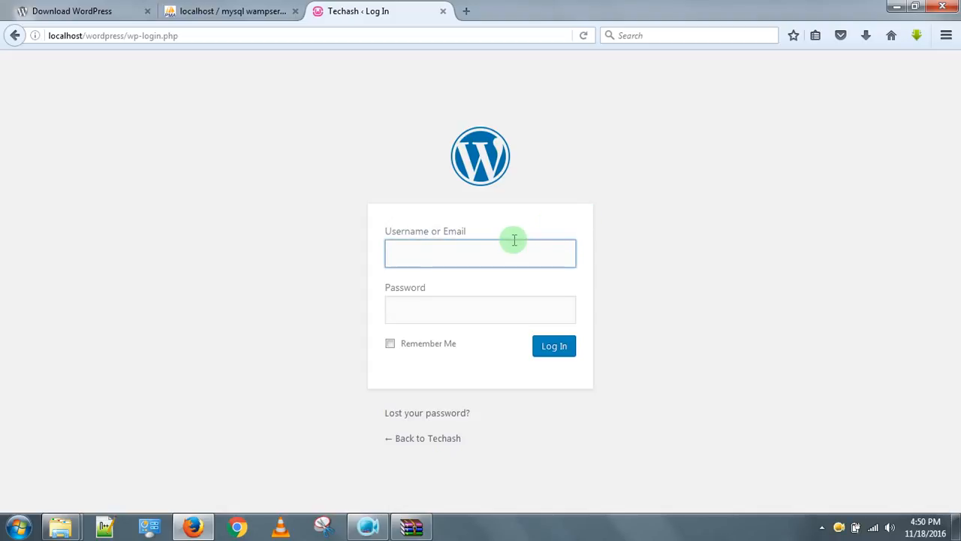
pyautogui.write('T')
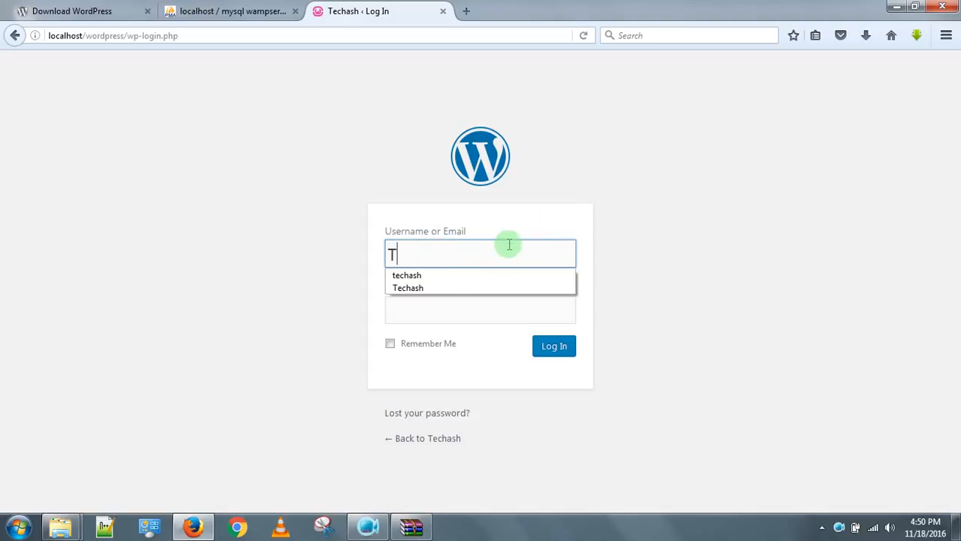
pyautogui.click(423, 287)
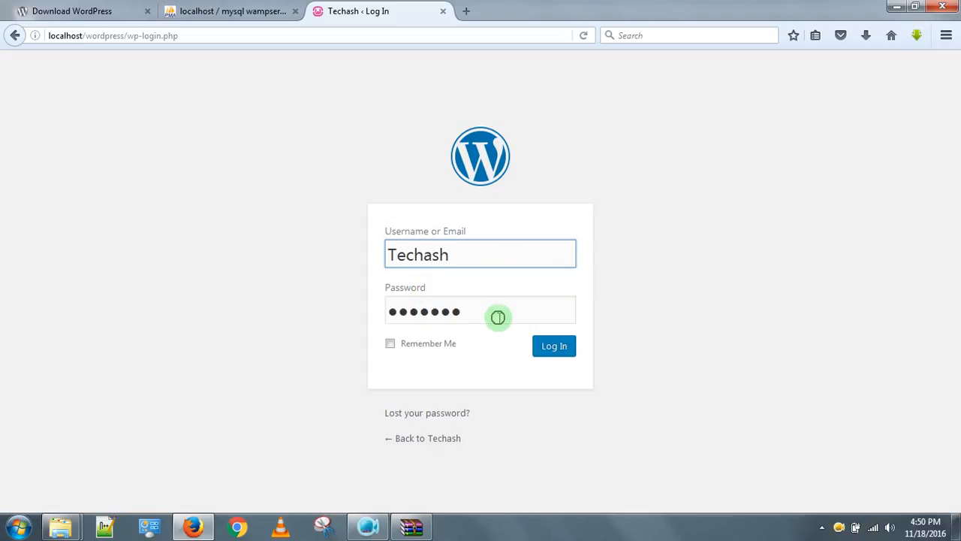
pyautogui.doubleClick(496, 315)
pyautogui.press('BackSpace')
pyautogui.write('******')
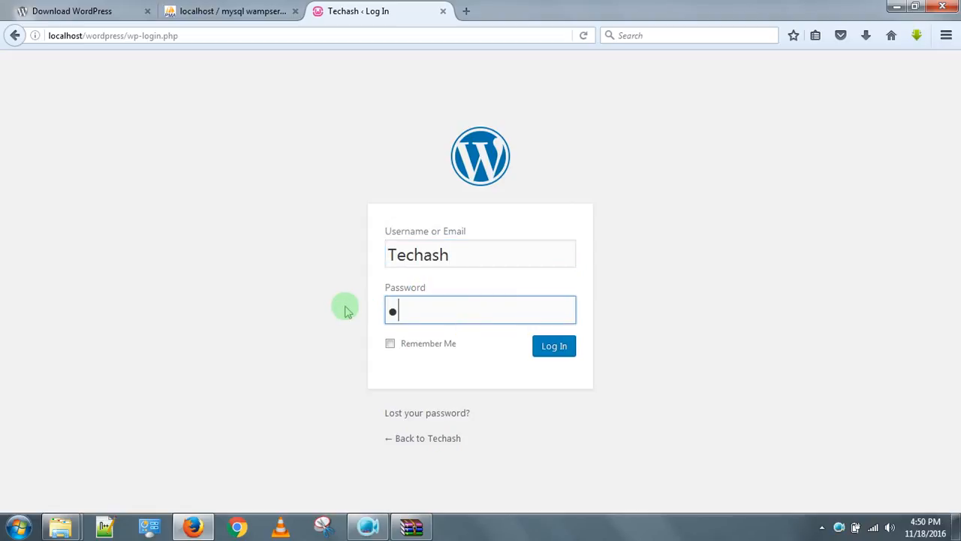
pyautogui.write('*')
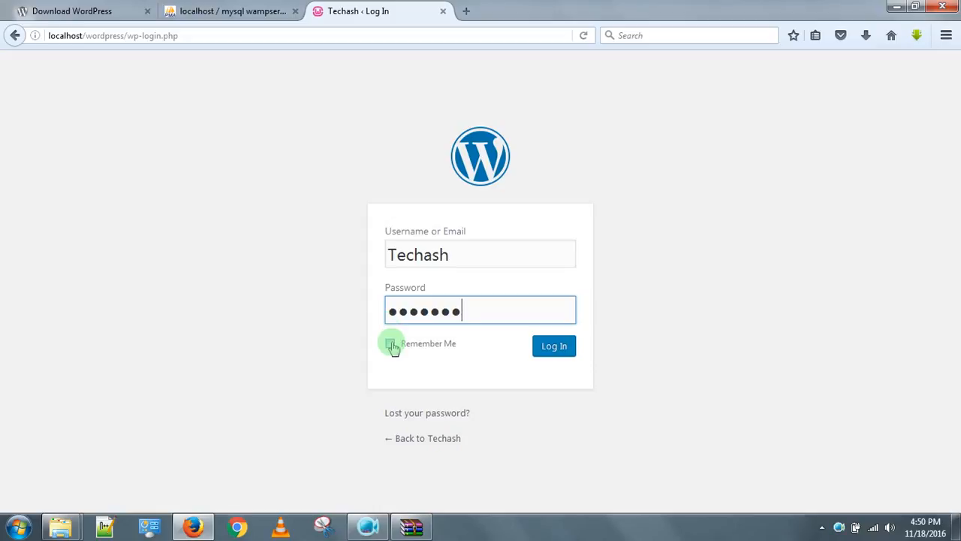
pyautogui.click(554, 351)
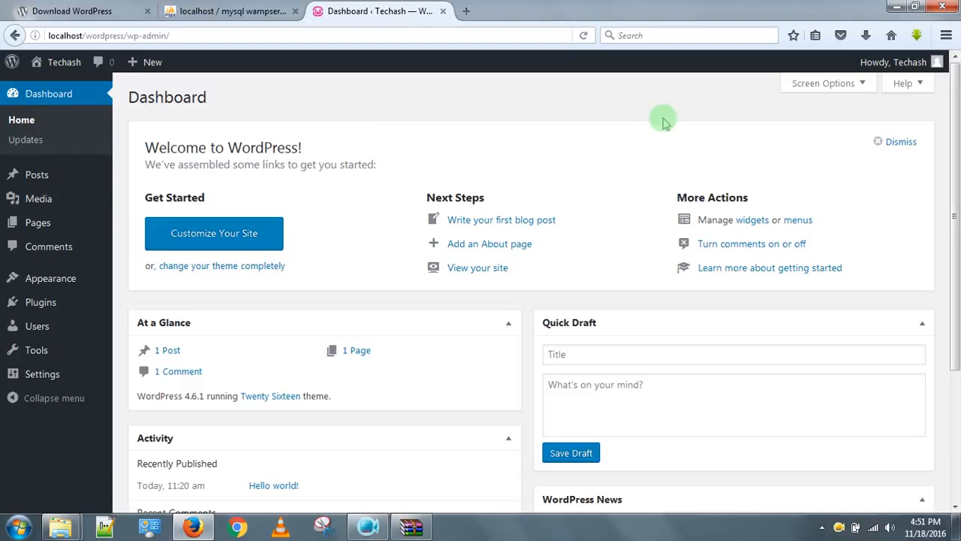
# Open the live Techash front page via Visit Site in the admin bar.
pyautogui.moveTo(957, 129)
pyautogui.mouseDown()
pyautogui.moveTo(956, 193)
pyautogui.moveTo(958, 117)
pyautogui.mouseUp()
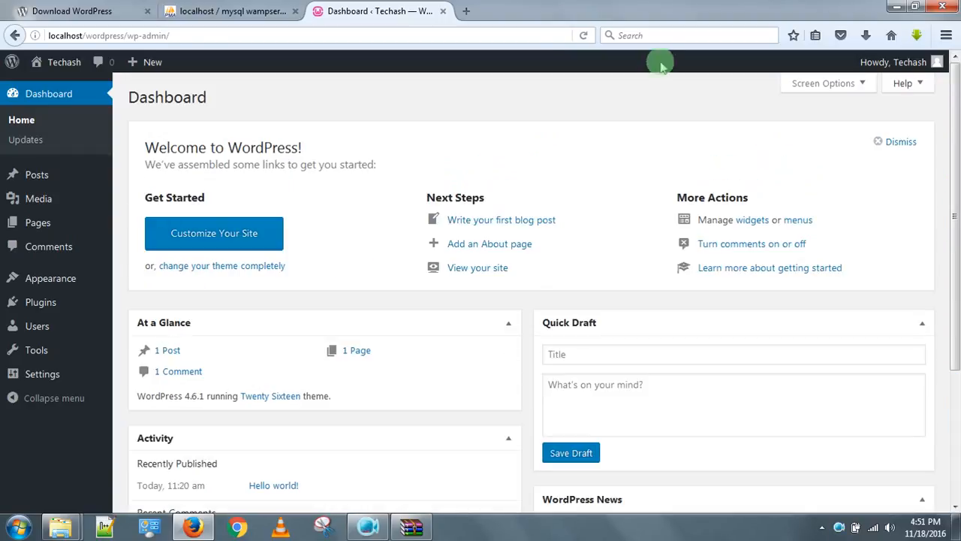
pyautogui.moveTo(70, 71)
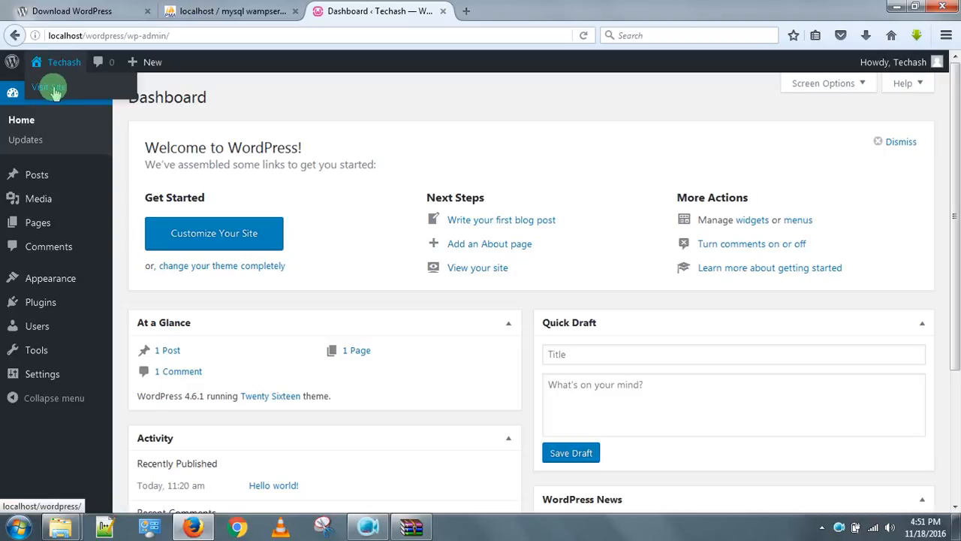
pyautogui.click(54, 92)
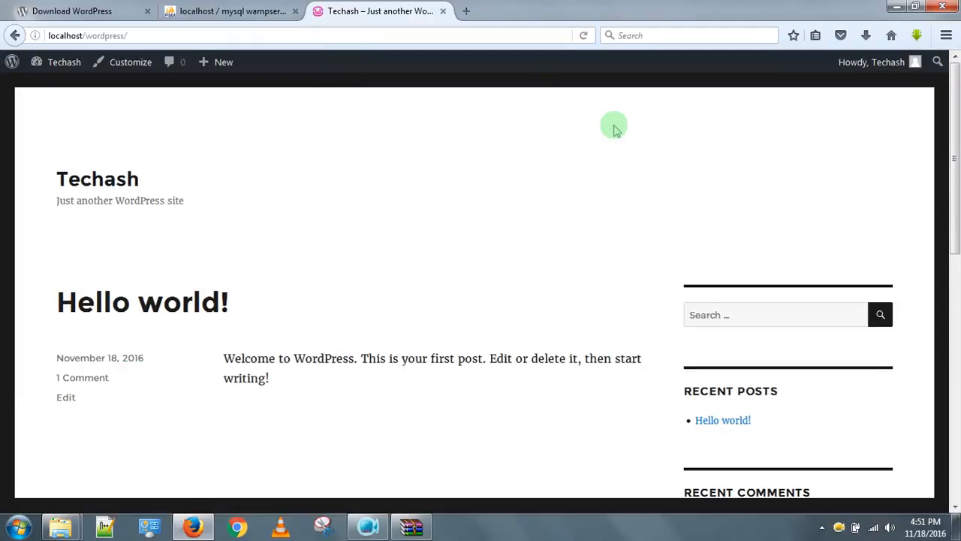
# Append wp-admin to the localhost/wordpress/ address to reach the Dashboard.
pyautogui.moveTo(958, 99); pyautogui.dragTo(950, 71)
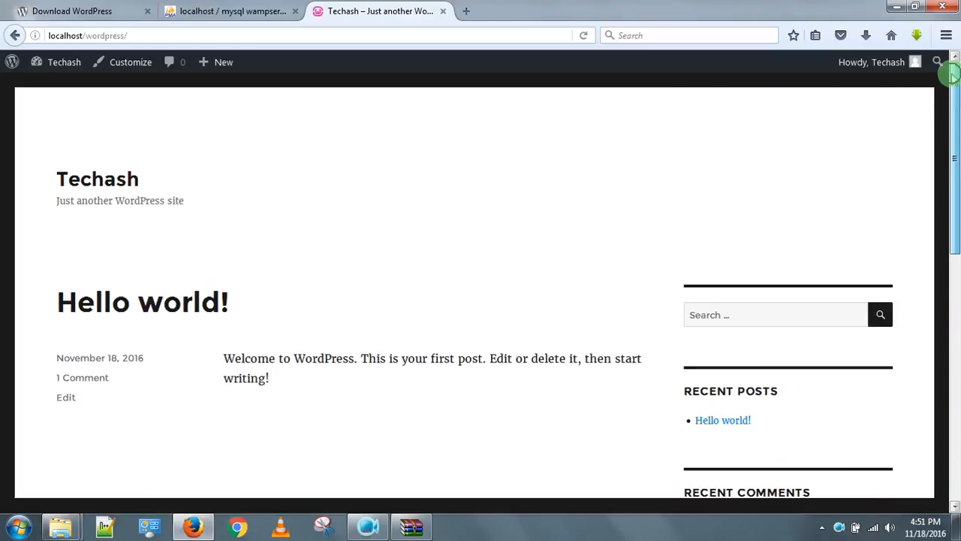
pyautogui.click(250, 38)
pyautogui.click(250, 37)
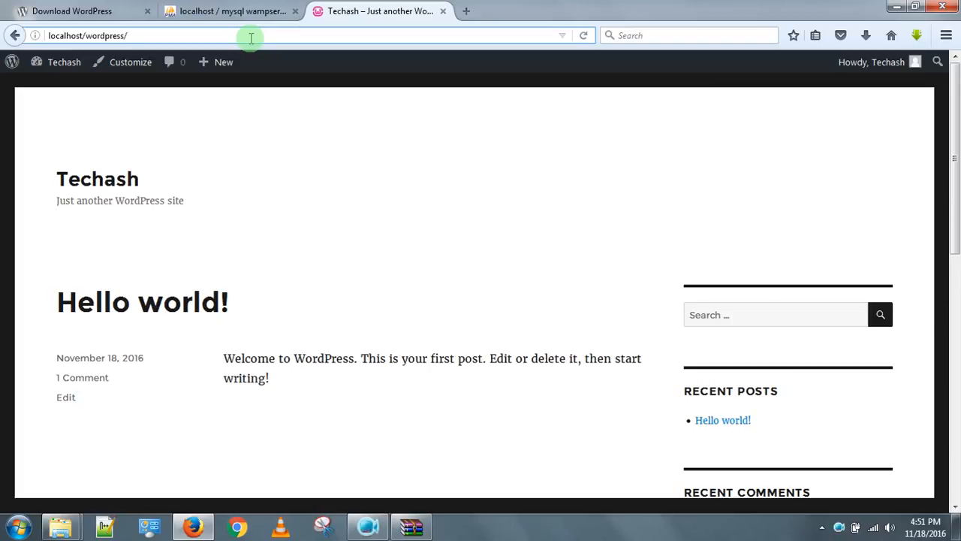
pyautogui.write('wp')
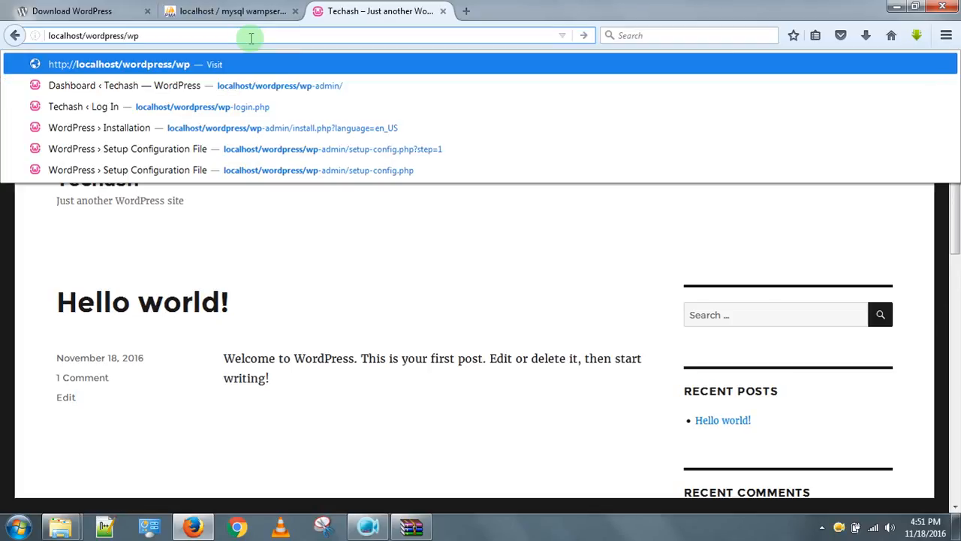
pyautogui.write('-admin')
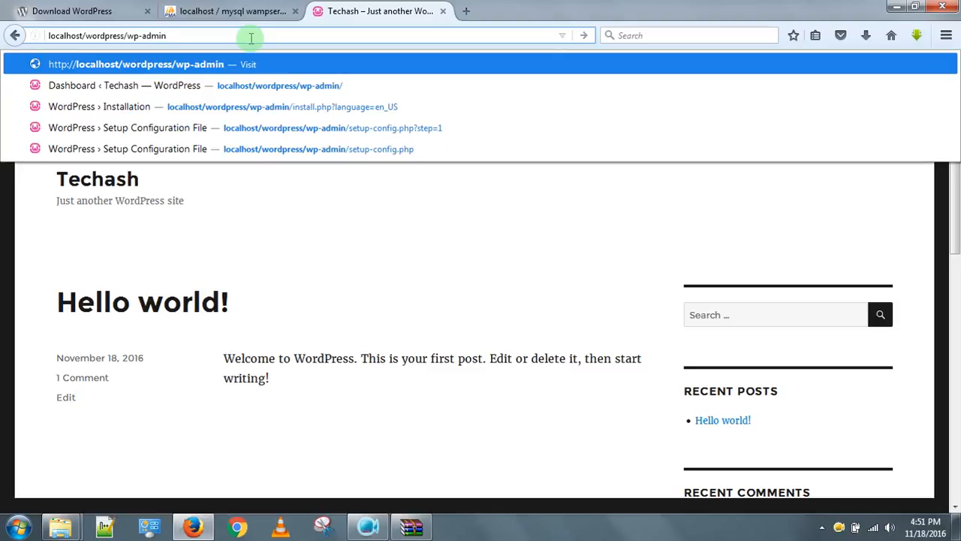
pyautogui.press('Return')
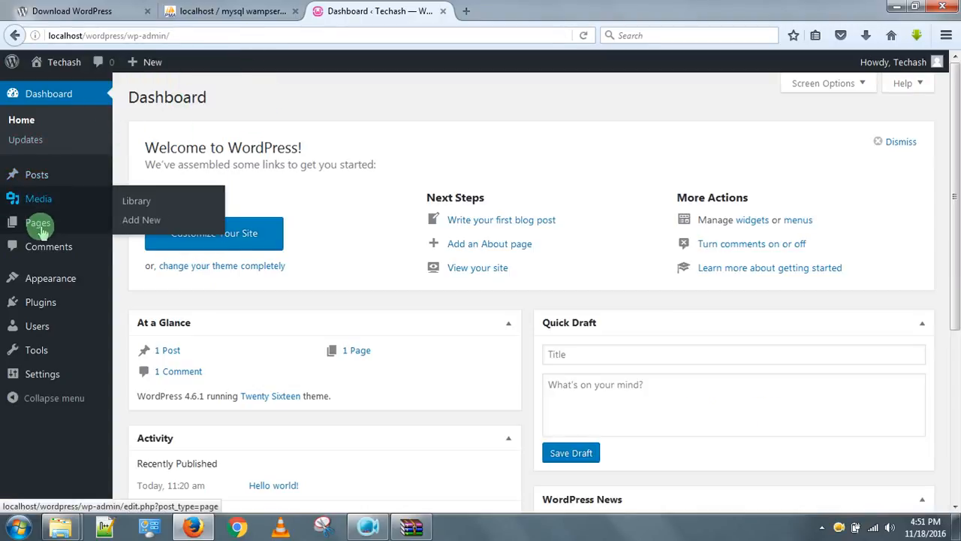
# Bring up the Appearance submenu with Themes, Customize and Widgets from the admin sidebar.
pyautogui.moveTo(68, 301)
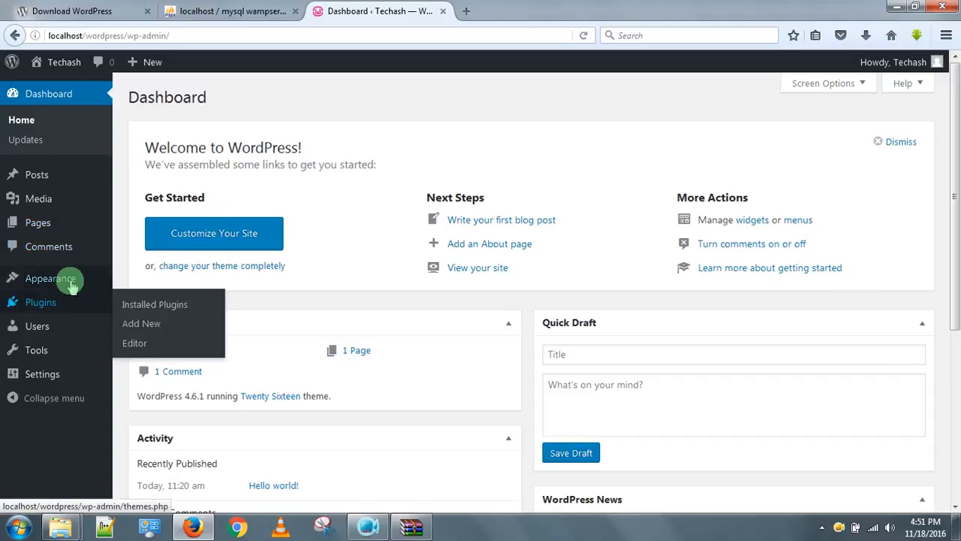
pyautogui.moveTo(71, 280)
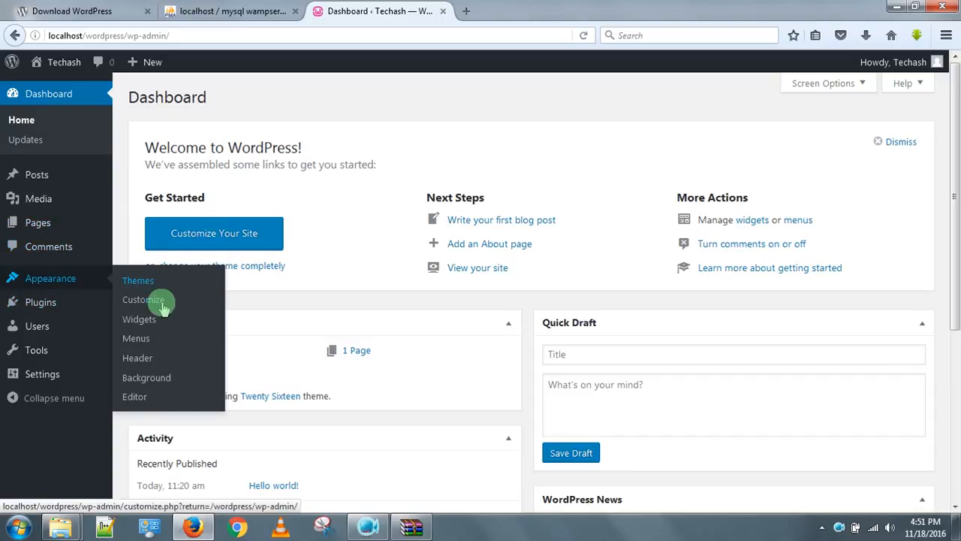